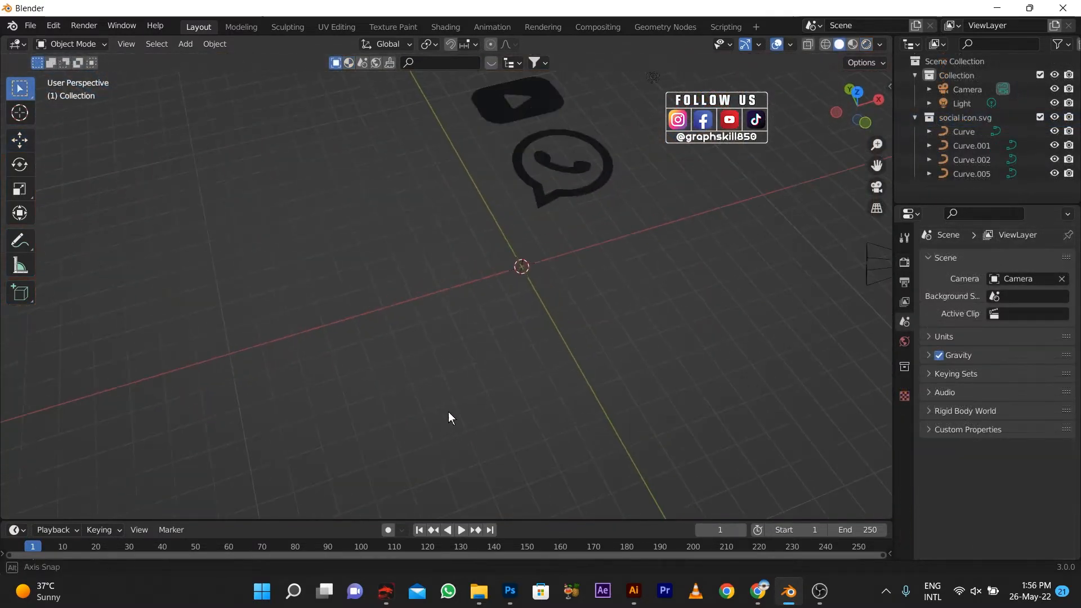
- Add a mesh cylinder at the world origin and set its vertex count to 62
{"action": "middle_click_drag", "start_coordinate": [496, 450], "coordinate": [571, 68], "text": "shift"}
{"action": "middle_click_drag", "start_coordinate": [639, 342], "coordinate": [603, 261], "text": "shift"}
{"action": "scroll", "coordinate": [570, 309], "scroll_direction": "up", "scroll_amount": 3}
{"action": "key", "text": "shift+a"}
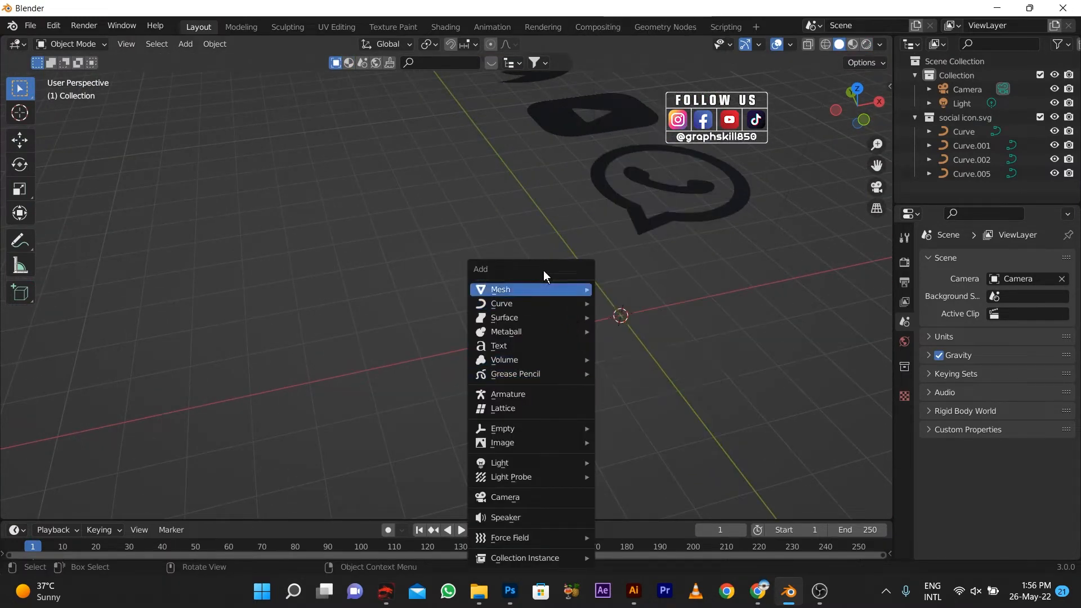
{"action": "mouse_move", "coordinate": [553, 287]}
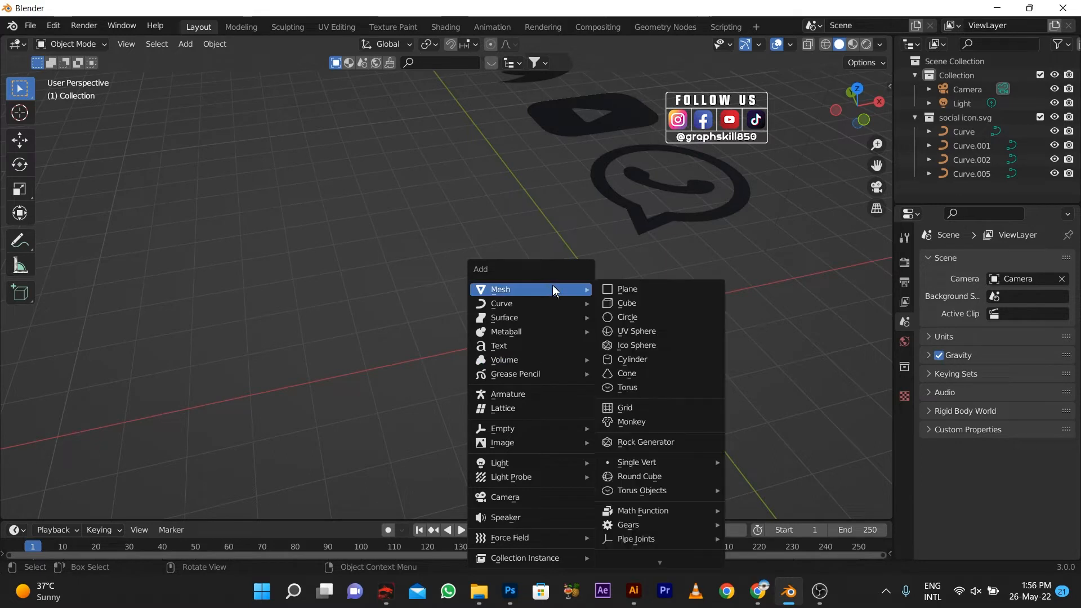
{"action": "left_click", "coordinate": [675, 365]}
{"action": "left_click", "coordinate": [78, 513]}
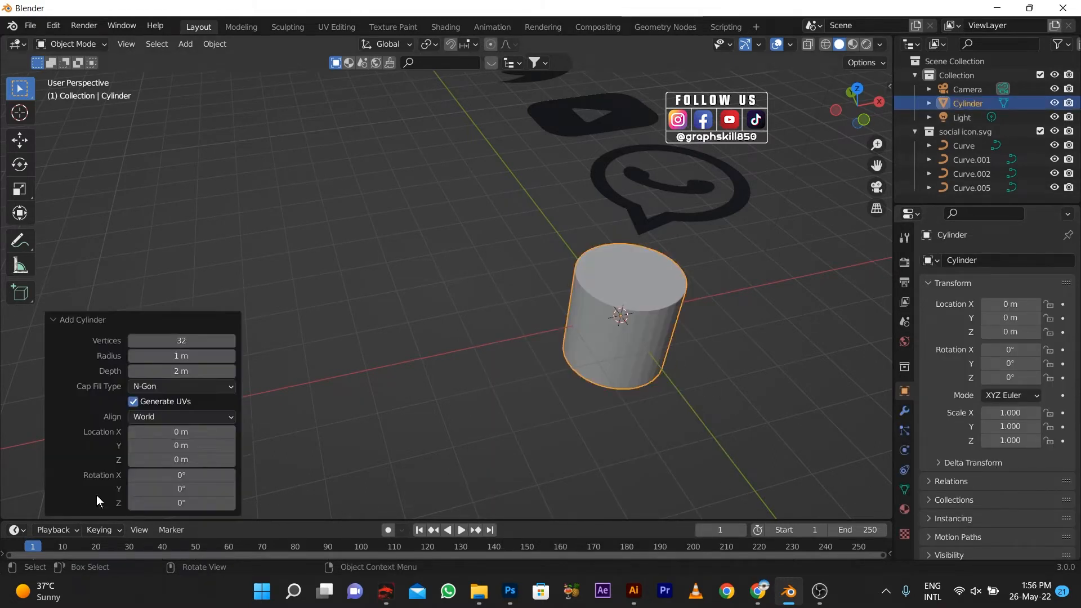
{"action": "mouse_move", "coordinate": [192, 341]}
{"action": "left_mouse_down"}
{"action": "mouse_move", "coordinate": [214, 340]}
{"action": "mouse_move", "coordinate": [196, 341]}
{"action": "left_mouse_up"}
- Flatten the cylinder along the Z axis into a thin disc, with a Z scale of about -0.086
{"action": "middle_click_drag", "start_coordinate": [593, 342], "coordinate": [512, 293], "text": "shift"}
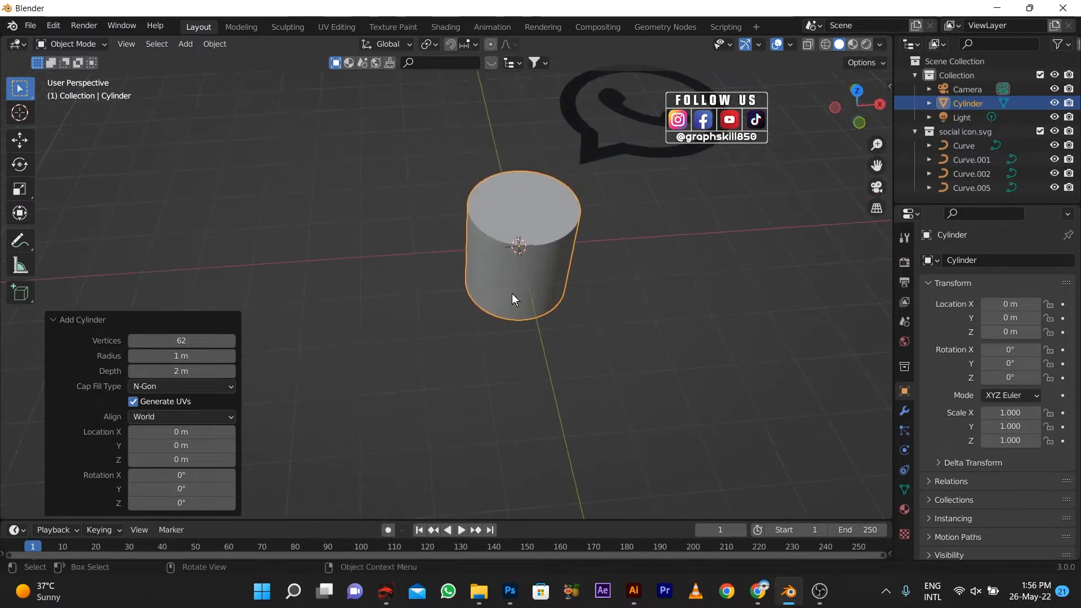
{"action": "left_click", "coordinate": [512, 292]}
{"action": "key", "text": "s"}
{"action": "key", "text": "z"}
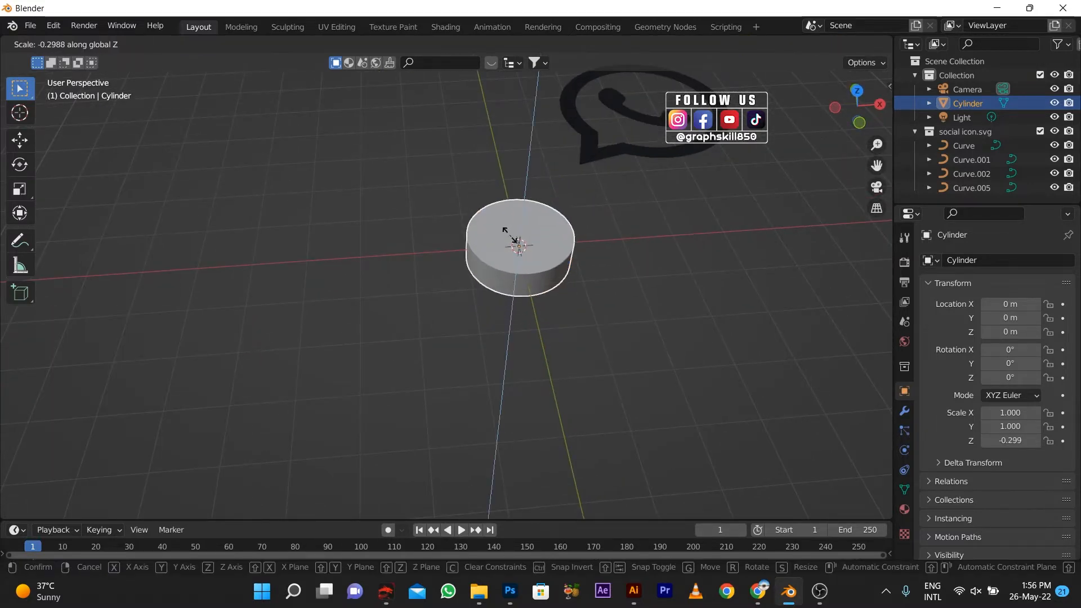
{"action": "left_click", "coordinate": [518, 246]}
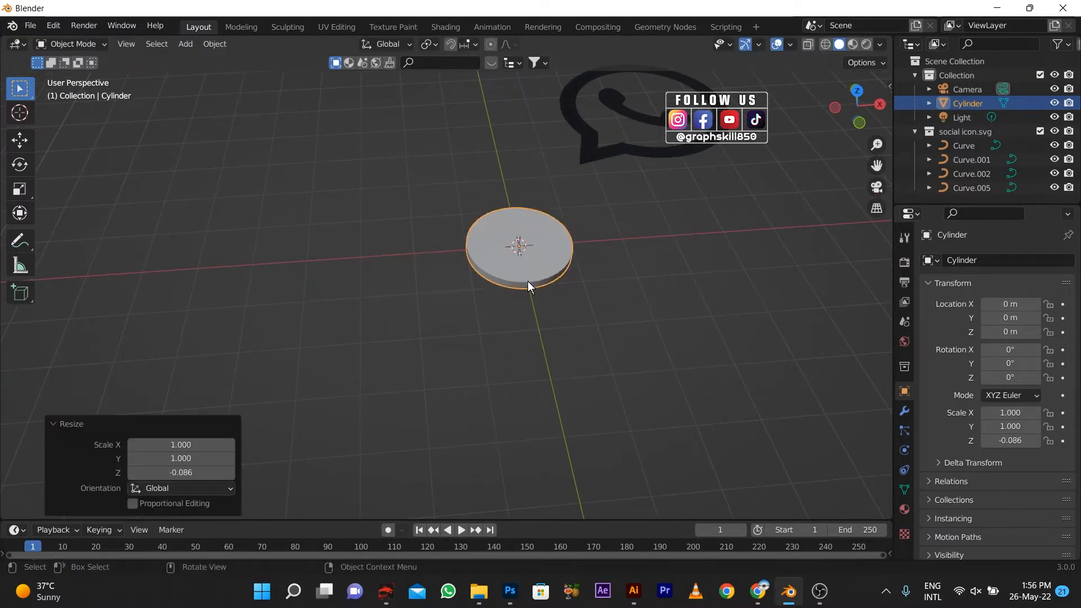
- Enter Edit Mode with face selection, select the disc's top and bottom faces, and frame the selection
{"action": "middle_click_drag", "start_coordinate": [528, 281], "coordinate": [498, 291]}
{"action": "scroll", "coordinate": [546, 262], "scroll_direction": "up", "scroll_amount": 4}
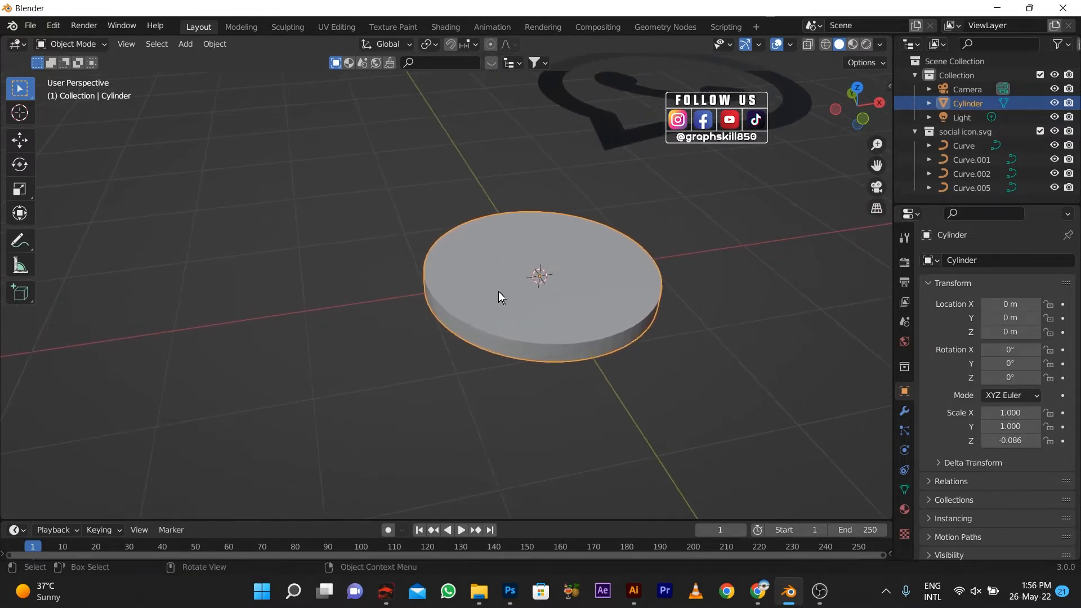
{"action": "key", "text": "Tab"}
{"action": "key", "text": "alt+a"}
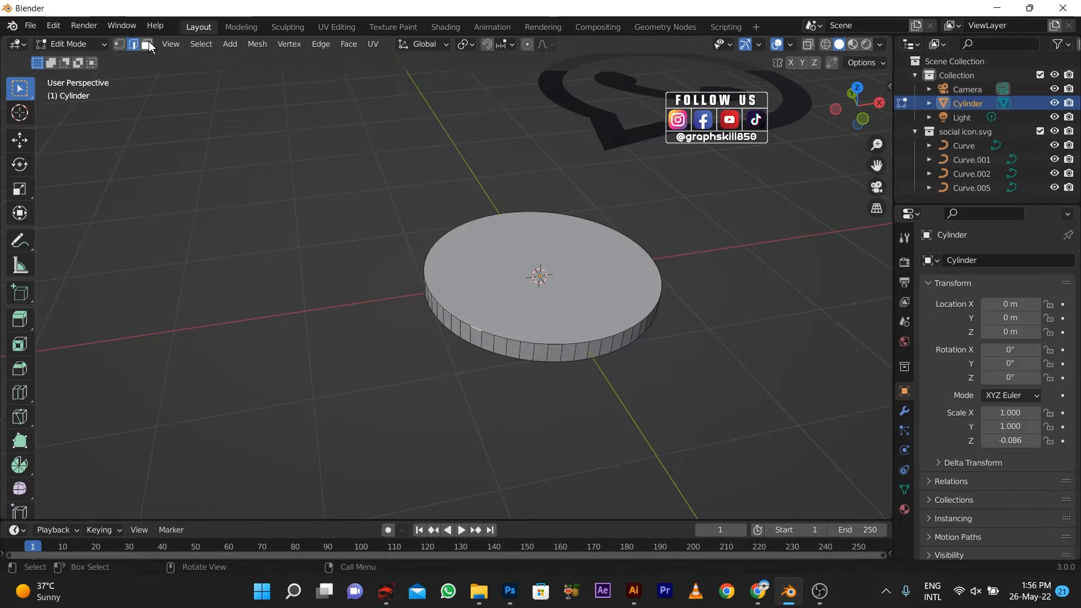
{"action": "left_click", "coordinate": [533, 288]}
{"action": "middle_click_drag", "start_coordinate": [533, 288], "coordinate": [521, 390]}
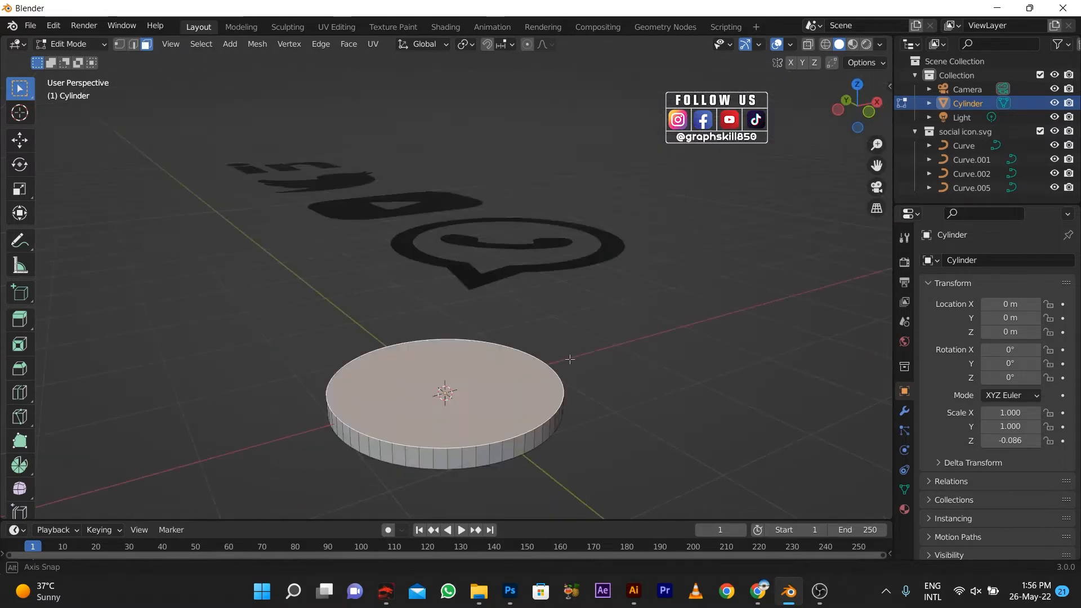
{"action": "left_click", "coordinate": [168, 46]}
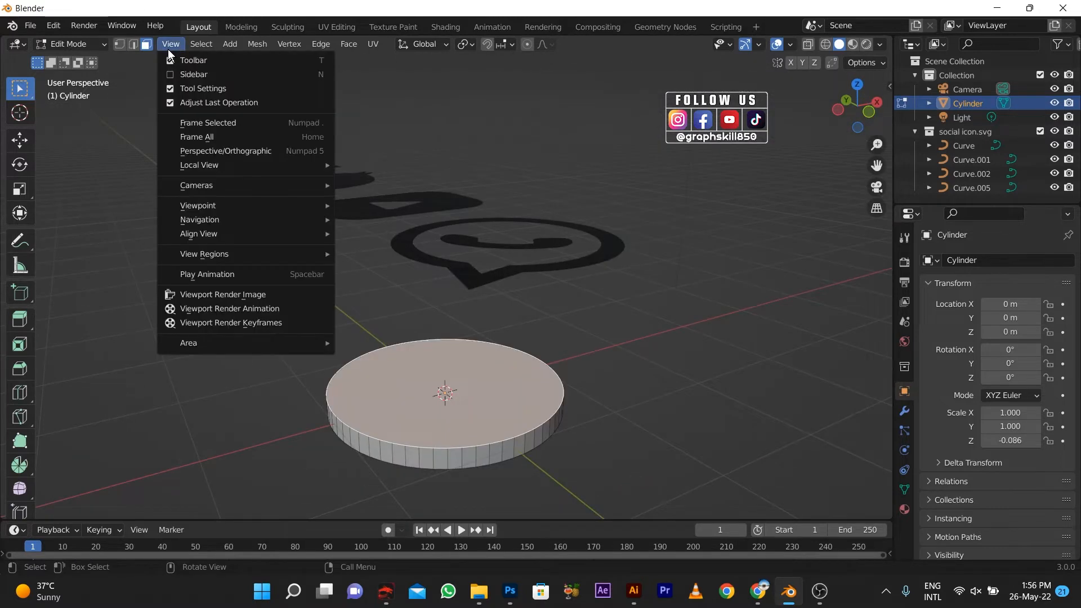
{"action": "left_click", "coordinate": [220, 124]}
{"action": "middle_click_drag", "start_coordinate": [354, 296], "coordinate": [490, 320]}
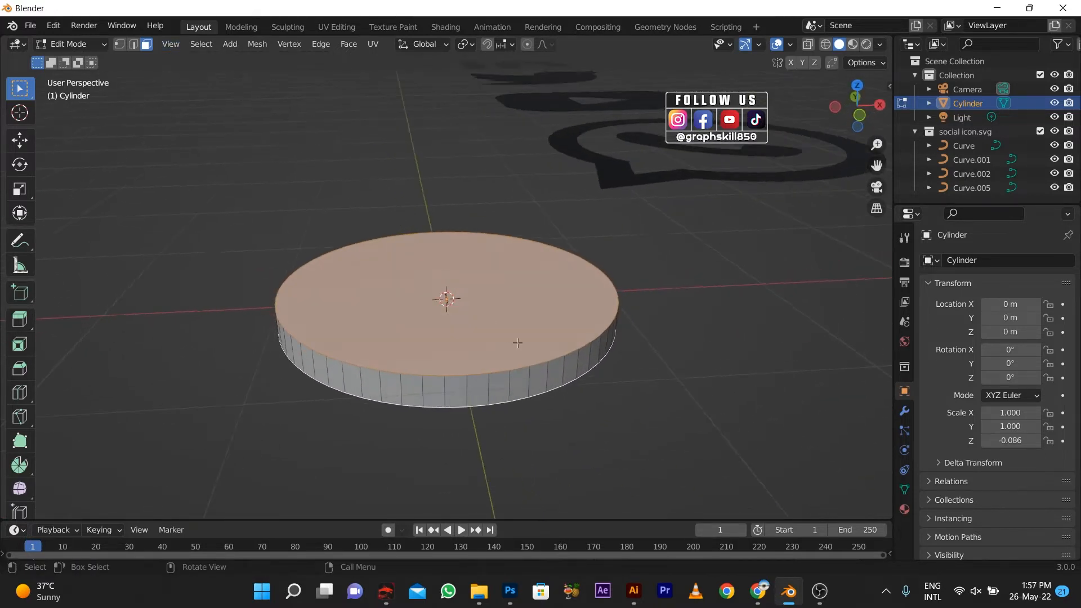
{"action": "key", "text": "ctrl"}
{"action": "key", "text": "ctrl+b"}
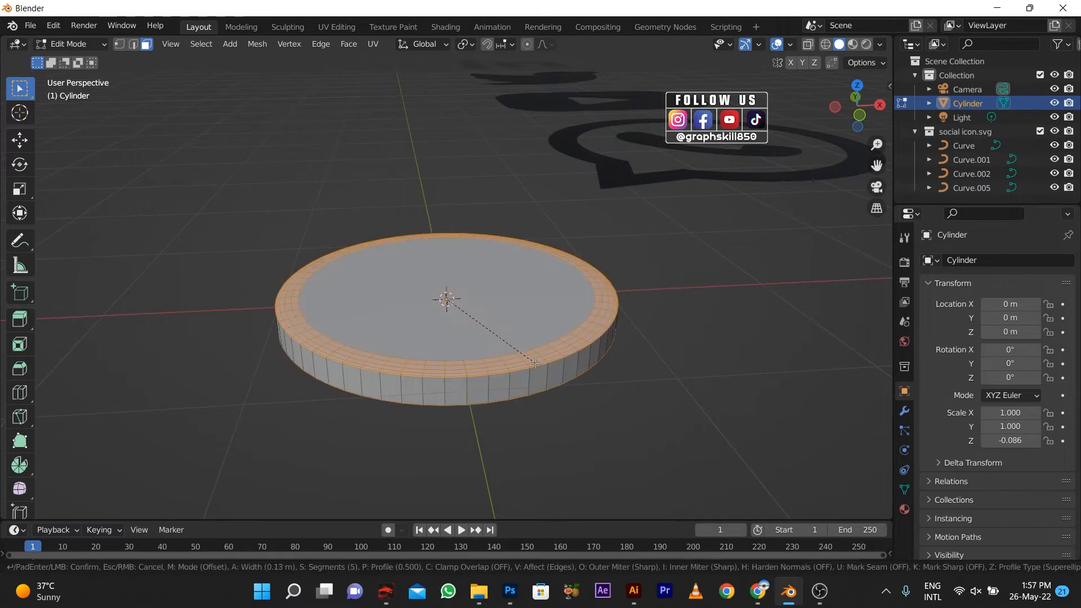
{"action": "key", "text": "Escape"}
- Return to Object Mode and apply the disc's scale
{"action": "key", "text": "Tab"}
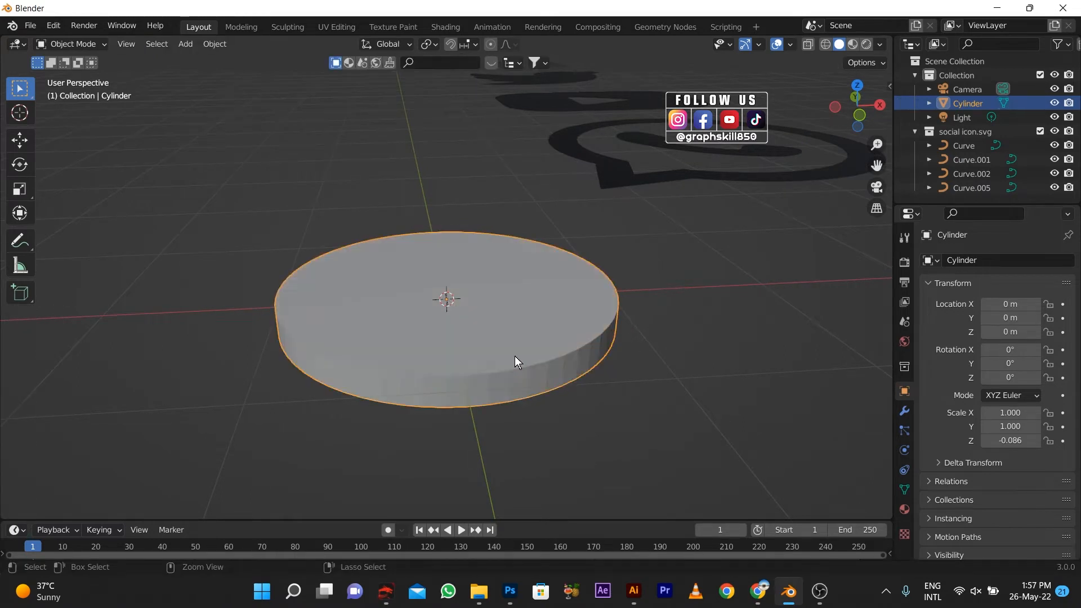
{"action": "key", "text": "ctrl+a"}
{"action": "left_click", "coordinate": [514, 356]}
- Bevel the outer edges of the disc's top and bottom faces in Edit Mode, about 0.03 m wide with 8 segments
{"action": "key", "text": "Tab"}
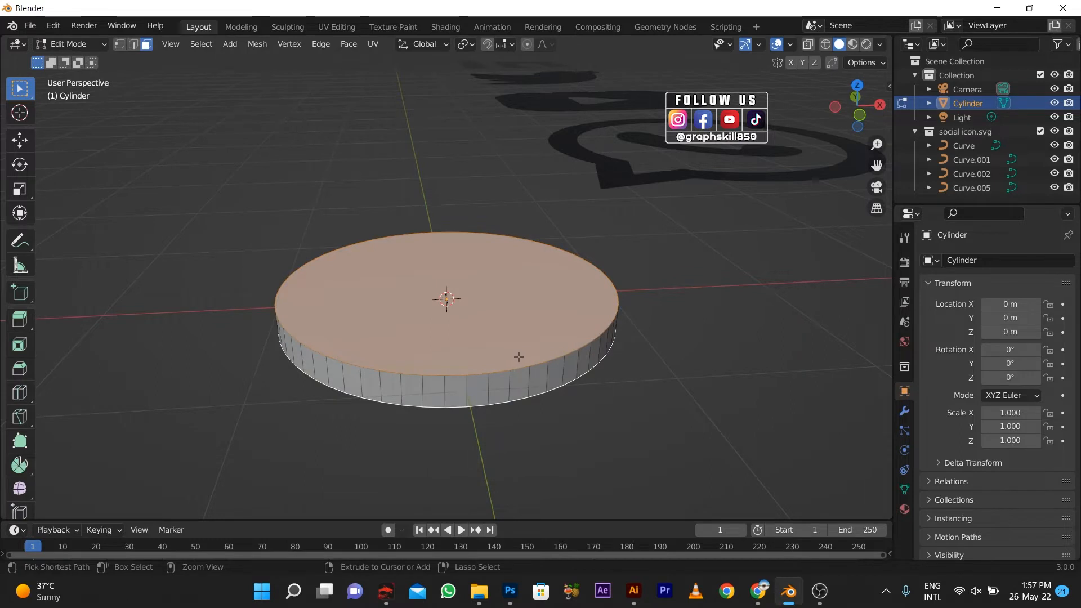
{"action": "key", "text": "ctrl+b"}
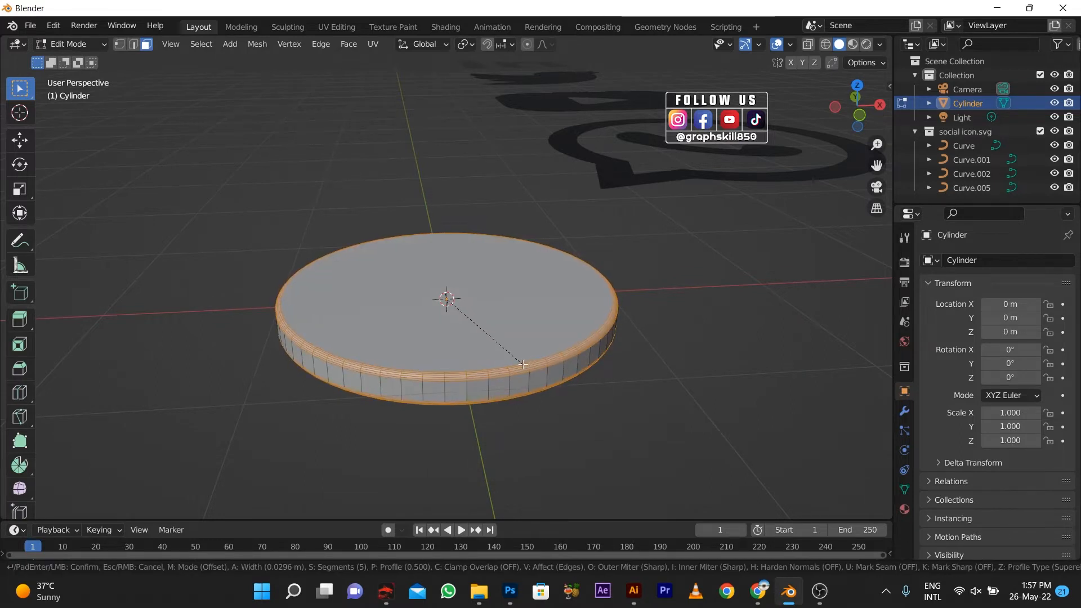
{"action": "left_click", "coordinate": [523, 364]}
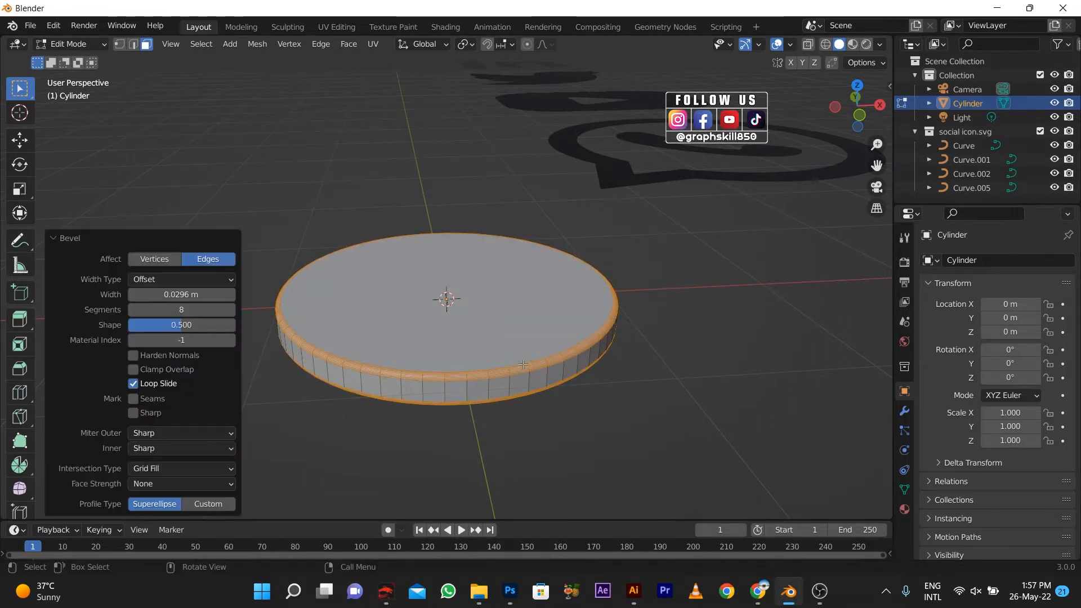
- Extrude the disc's top and bottom faces outward along their normals by about 0.034 m
{"action": "left_click", "coordinate": [498, 339]}
{"action": "middle_click_drag", "start_coordinate": [476, 355], "coordinate": [463, 297]}
{"action": "left_click", "coordinate": [453, 282], "text": "shift"}
{"action": "middle_click_drag", "start_coordinate": [416, 232], "coordinate": [393, 302]}
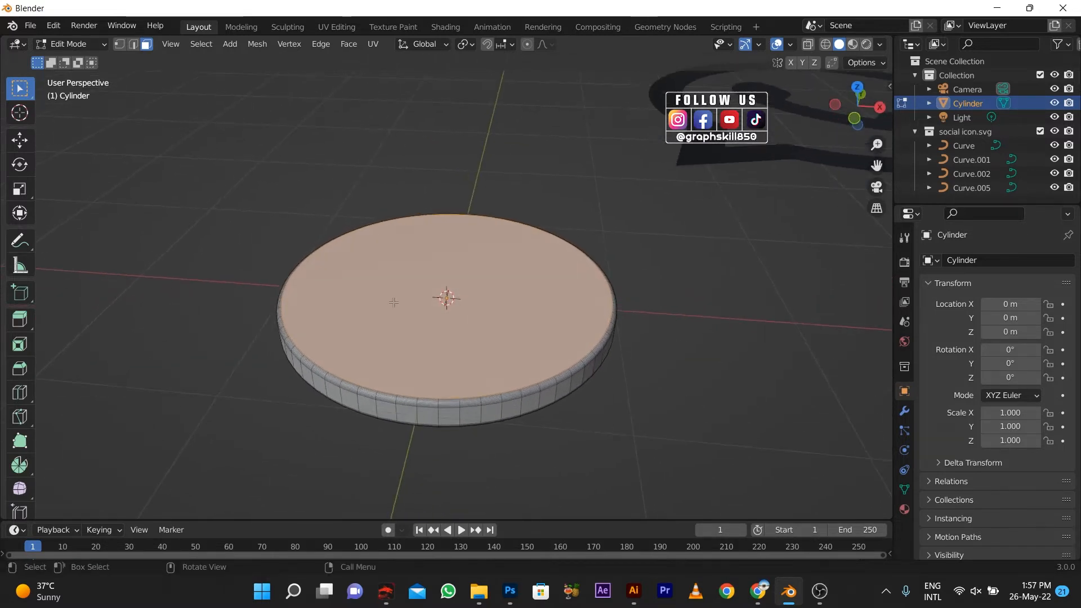
{"action": "key", "text": "alt+e"}
{"action": "left_click", "coordinate": [538, 396]}
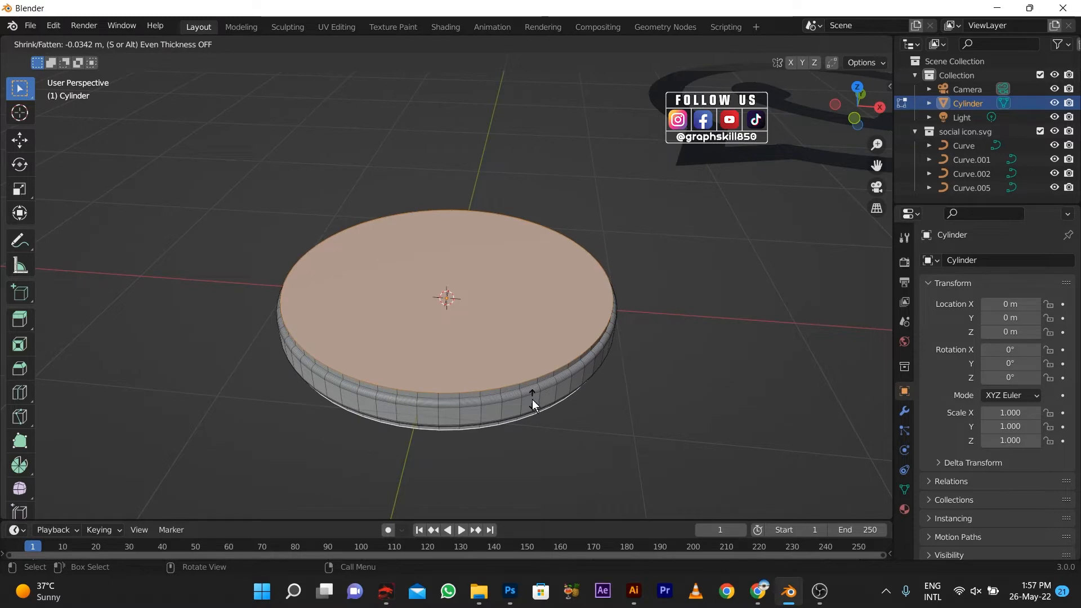
{"action": "left_click", "coordinate": [532, 400]}
- Bevel the extruded faces' edges about 0.024 m wide with 8 segments, and return to Object Mode
{"action": "key", "text": "ctrl+b"}
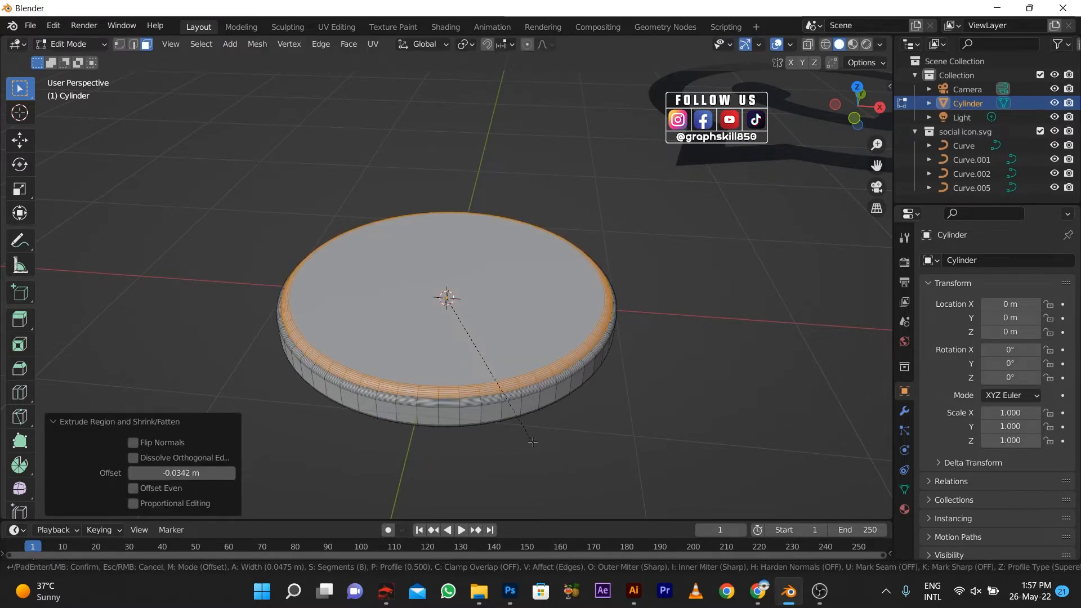
{"action": "left_click", "coordinate": [526, 441]}
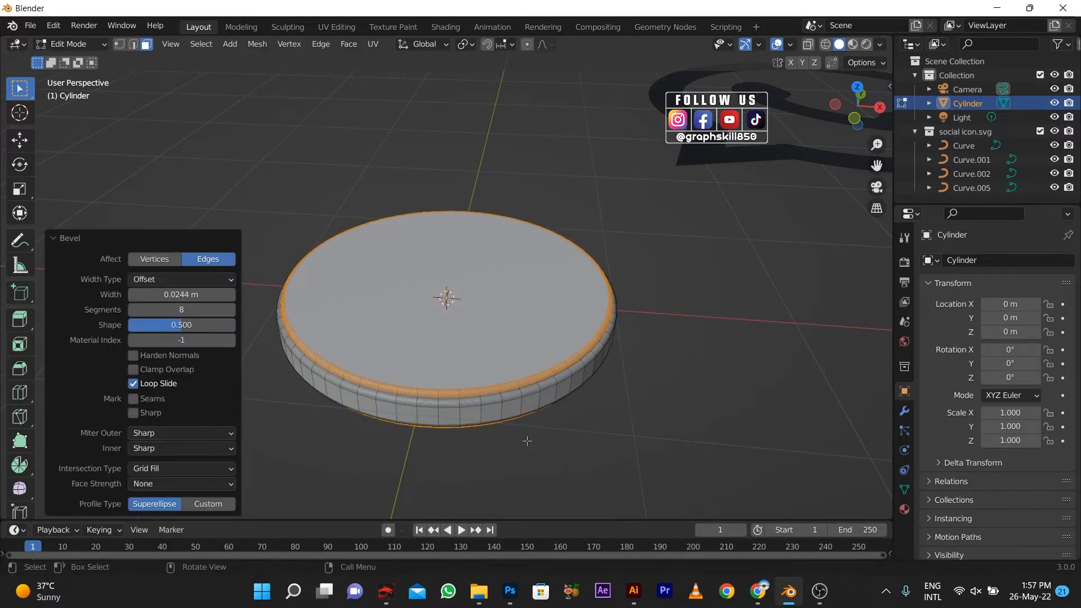
{"action": "key", "text": "Tab"}
- Apply smooth shading to the disc
{"action": "middle_click_drag", "start_coordinate": [485, 427], "coordinate": [445, 372]}
{"action": "right_click", "coordinate": [406, 279]}
{"action": "left_click", "coordinate": [388, 272]}
{"action": "middle_click_drag", "start_coordinate": [389, 272], "coordinate": [395, 345]}
{"action": "scroll", "coordinate": [410, 347], "scroll_direction": "down", "scroll_amount": 3}
{"action": "scroll", "coordinate": [424, 292], "scroll_direction": "up", "scroll_amount": 3}
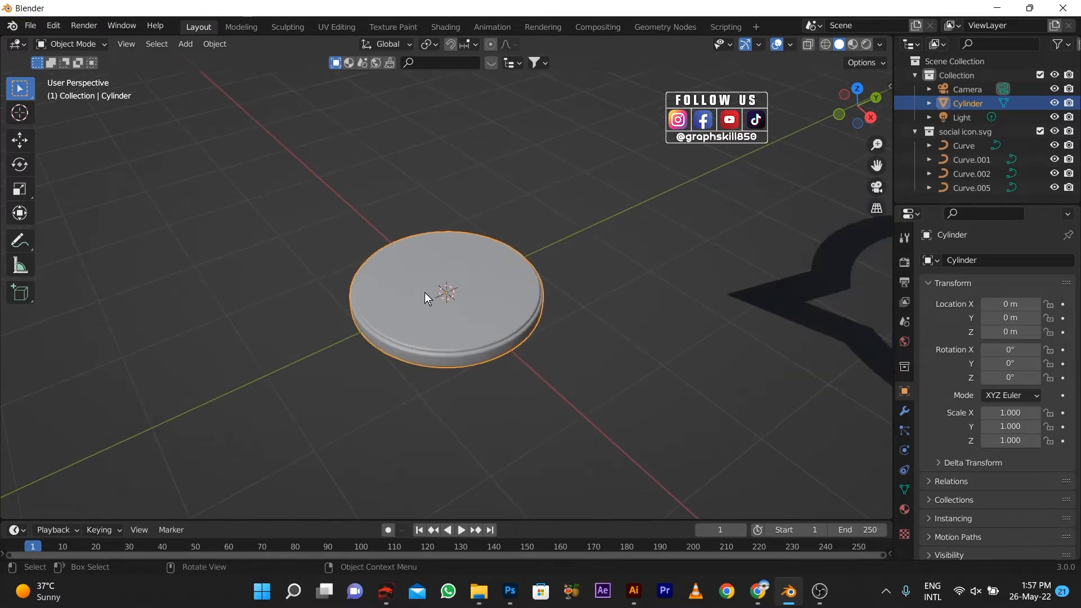
- Show the material preview and give the disc a new material with a blue base color, hue 0.614 and saturation 1.000
{"action": "left_click", "coordinate": [905, 510]}
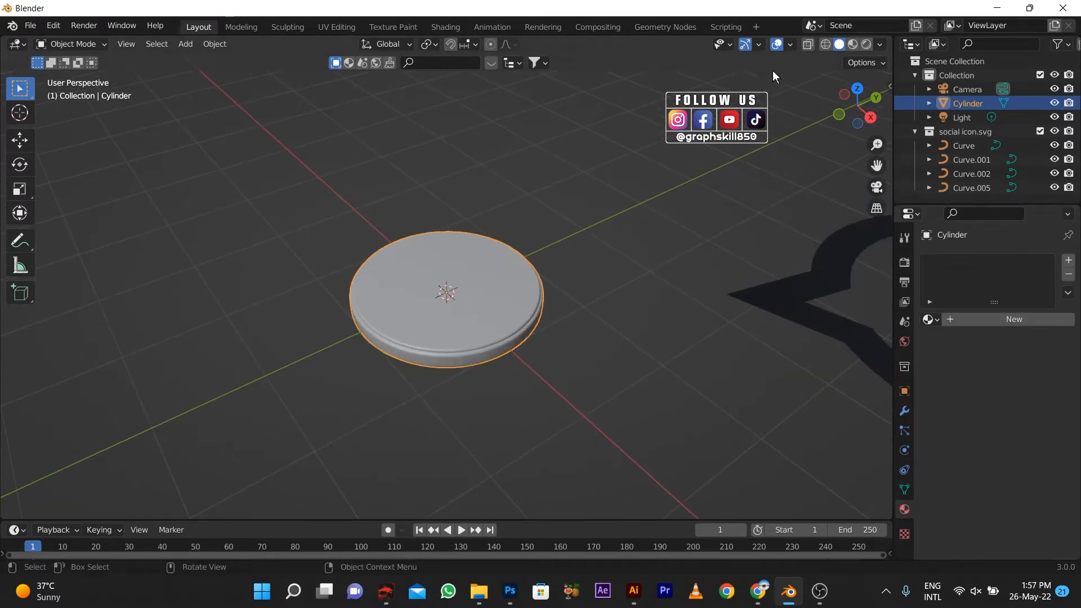
{"action": "left_click", "coordinate": [851, 45]}
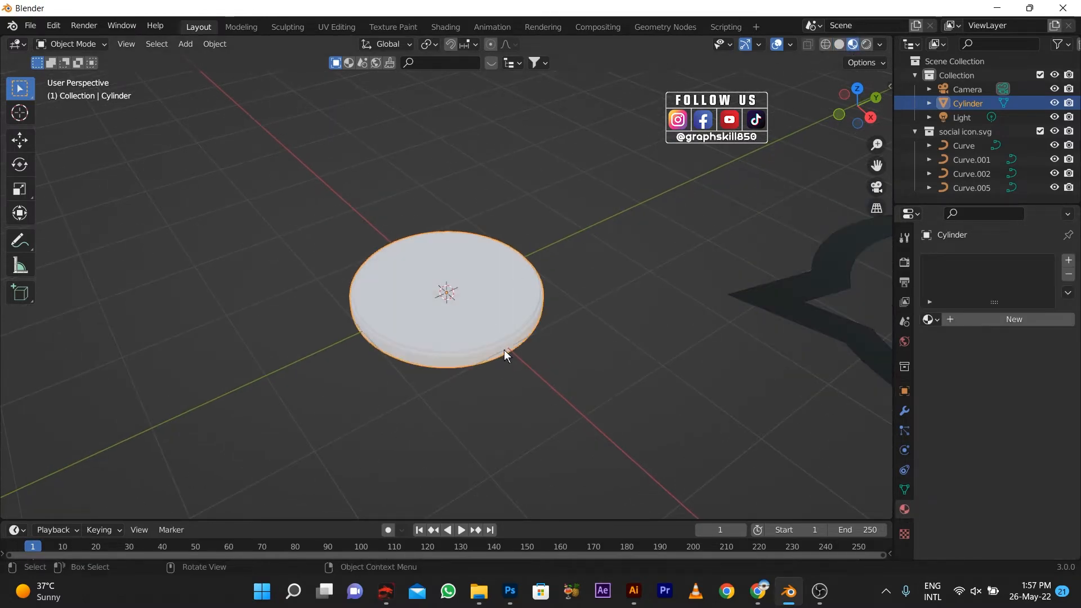
{"action": "left_click", "coordinate": [964, 320]}
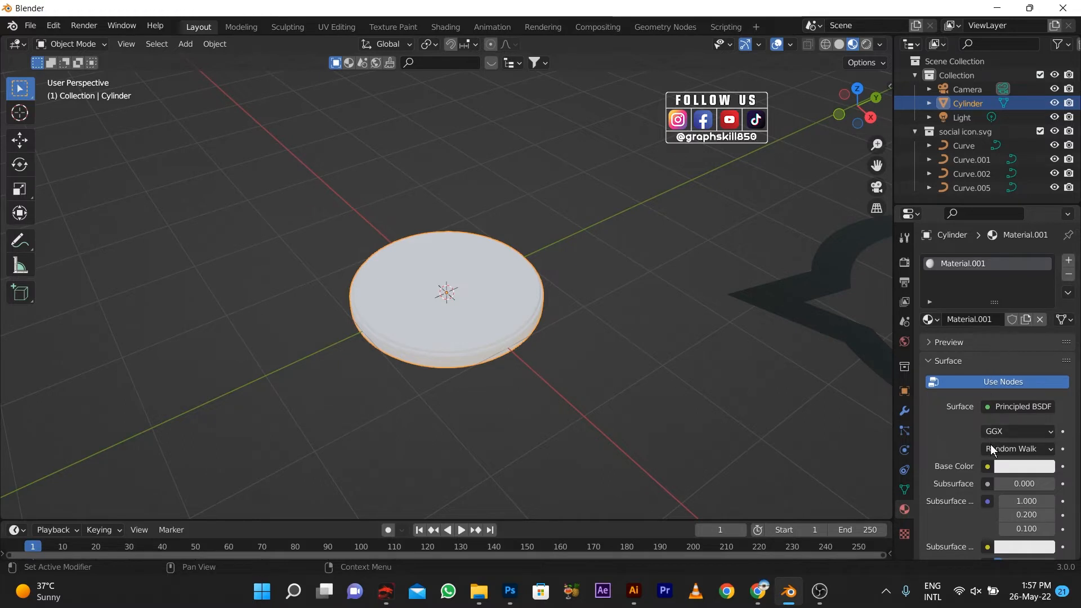
{"action": "left_click", "coordinate": [996, 466]}
{"action": "left_click_drag", "start_coordinate": [998, 323], "coordinate": [1003, 268]}
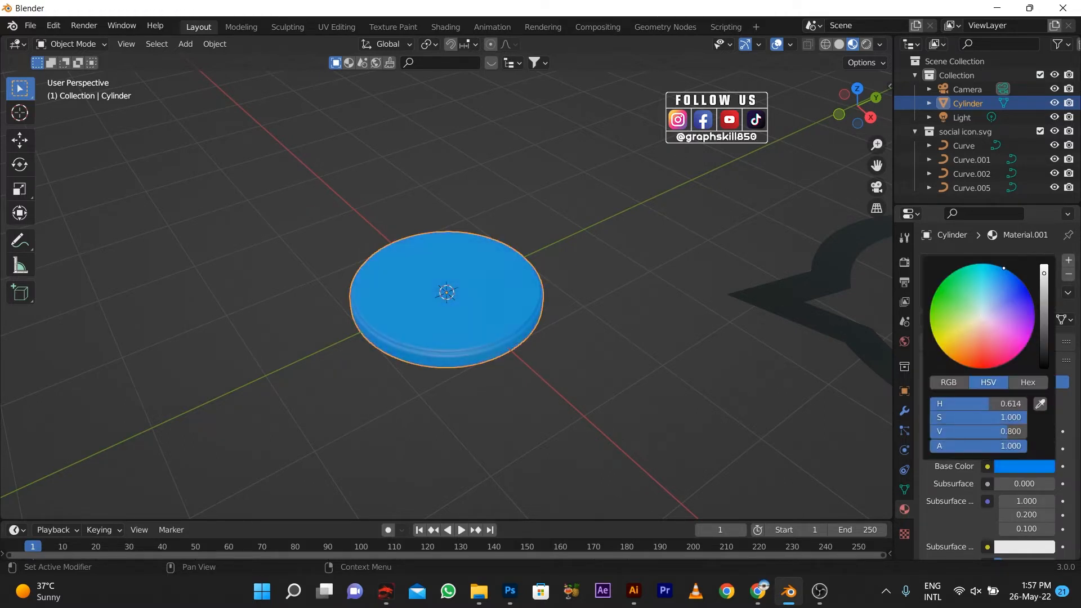
{"action": "left_click", "coordinate": [1032, 467]}
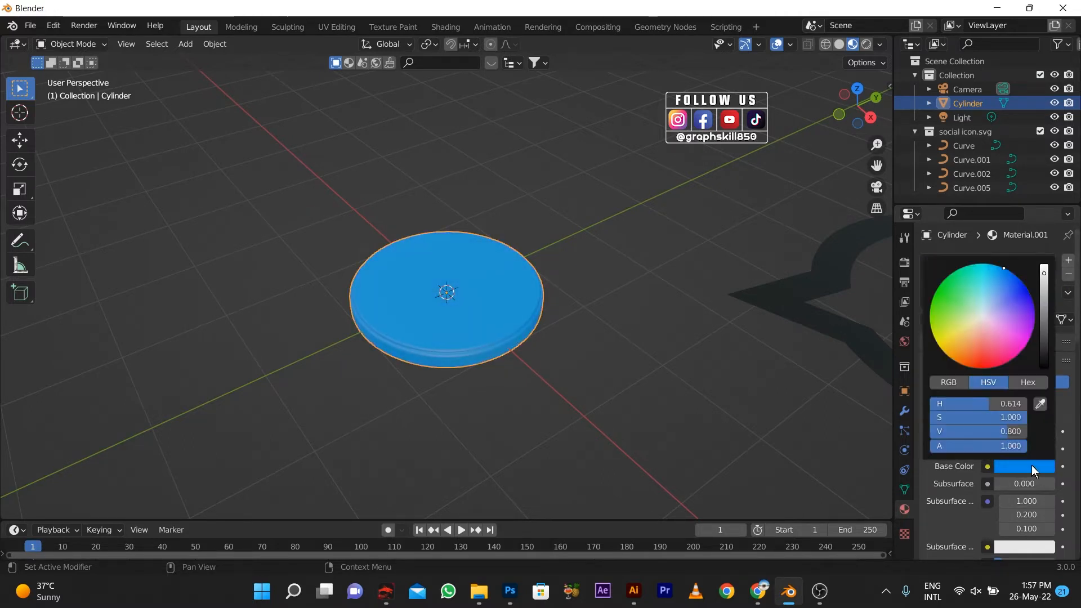
- Select the disc's top and bottom faces in Edit Mode
{"action": "scroll", "coordinate": [424, 339], "scroll_direction": "up", "scroll_amount": 4}
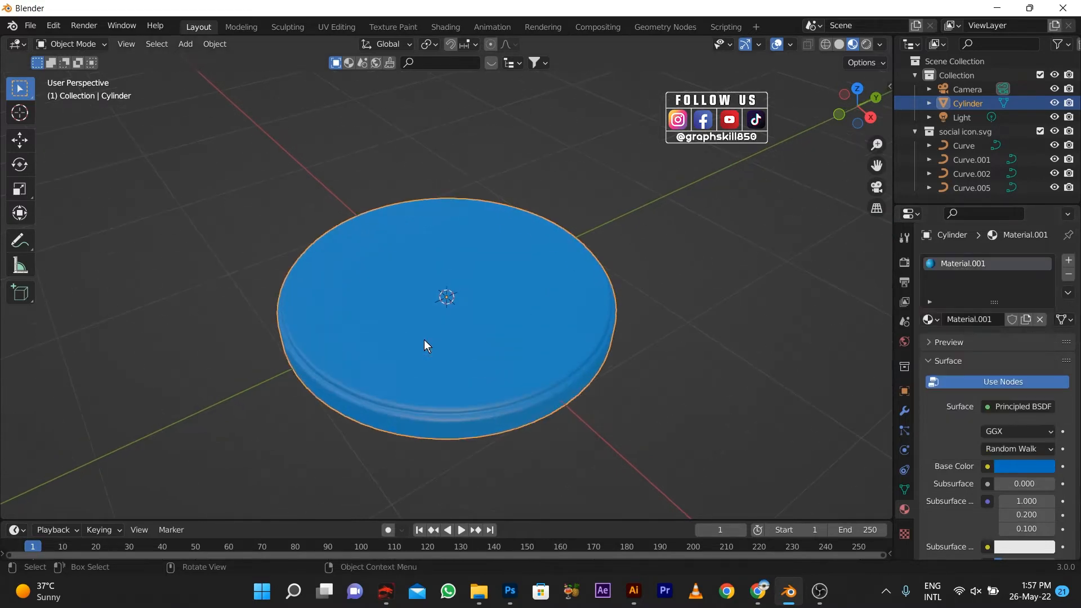
{"action": "scroll", "coordinate": [485, 324], "scroll_direction": "down", "scroll_amount": 1}
{"action": "key", "text": "Tab"}
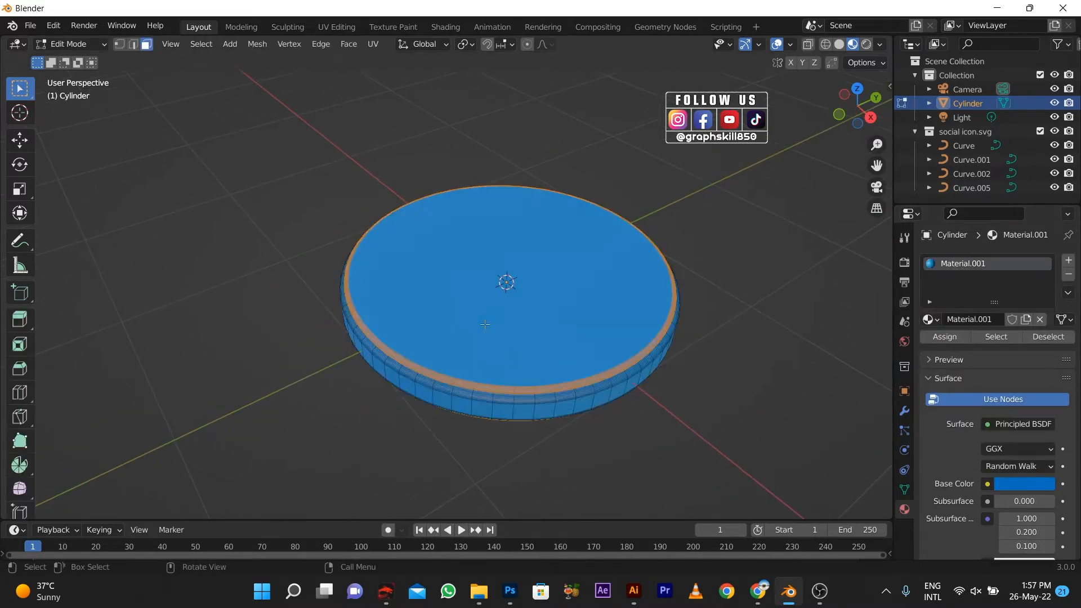
{"action": "left_click", "coordinate": [486, 331]}
{"action": "middle_click_drag", "start_coordinate": [500, 343], "coordinate": [509, 205]}
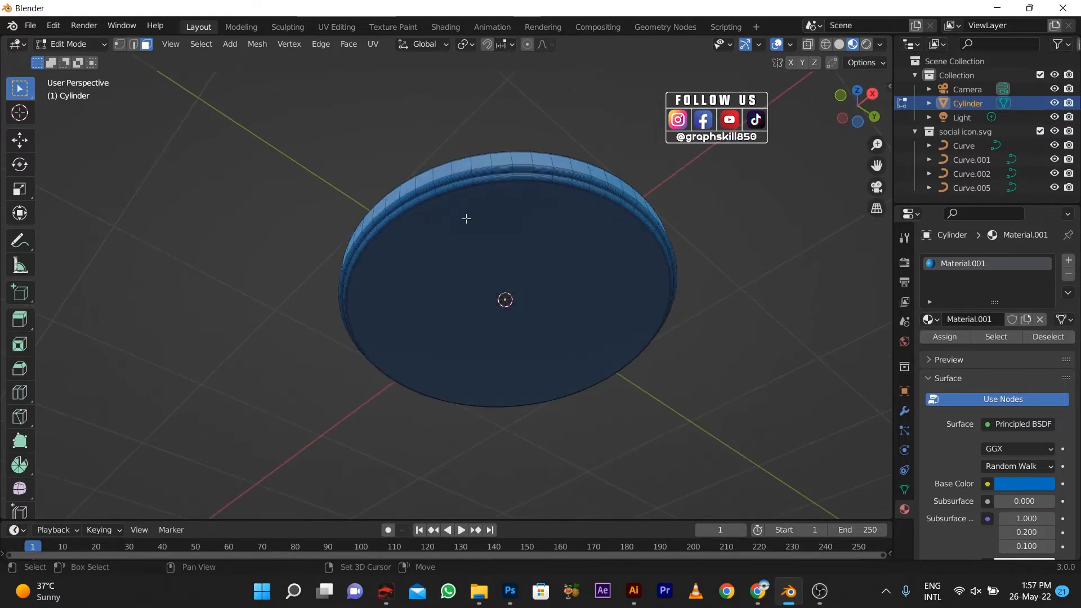
{"action": "left_click", "coordinate": [466, 219], "text": "shift"}
{"action": "middle_click_drag", "start_coordinate": [434, 198], "coordinate": [510, 433]}
{"action": "scroll", "coordinate": [510, 433], "scroll_direction": "up", "scroll_amount": 2}
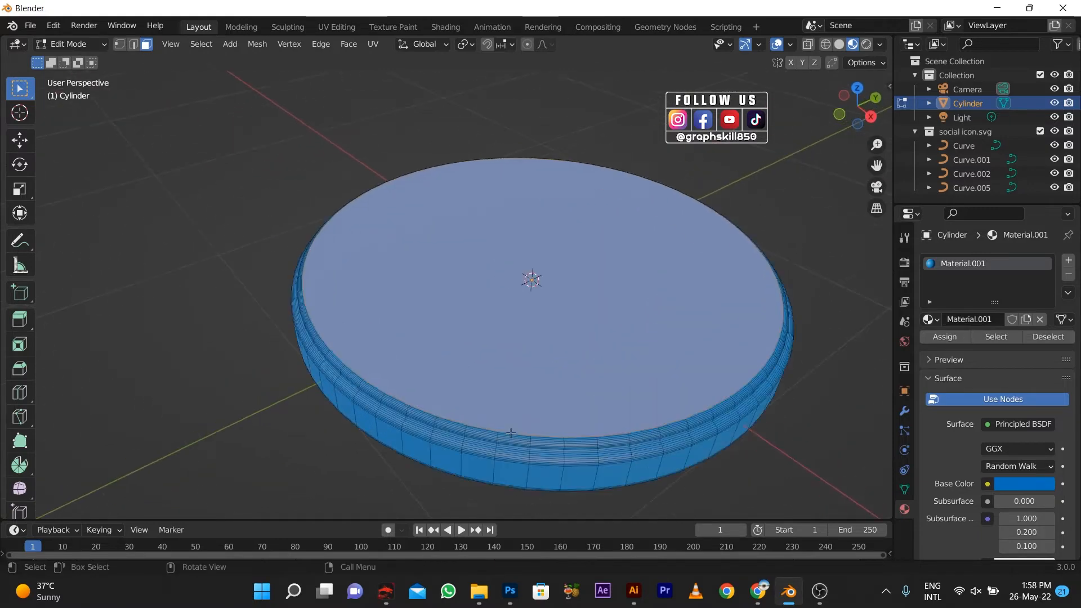
- Grow the face selection outward until it covers the rounded rims of the raised top and bottom faces
{"action": "key", "text": "ctrl+KP_Add"}
{"action": "key", "text": "ctrl+KP_Add"}
{"action": "key", "text": "ctrl+KP_Add"}
{"action": "key", "text": "ctrl+KP_Add"}
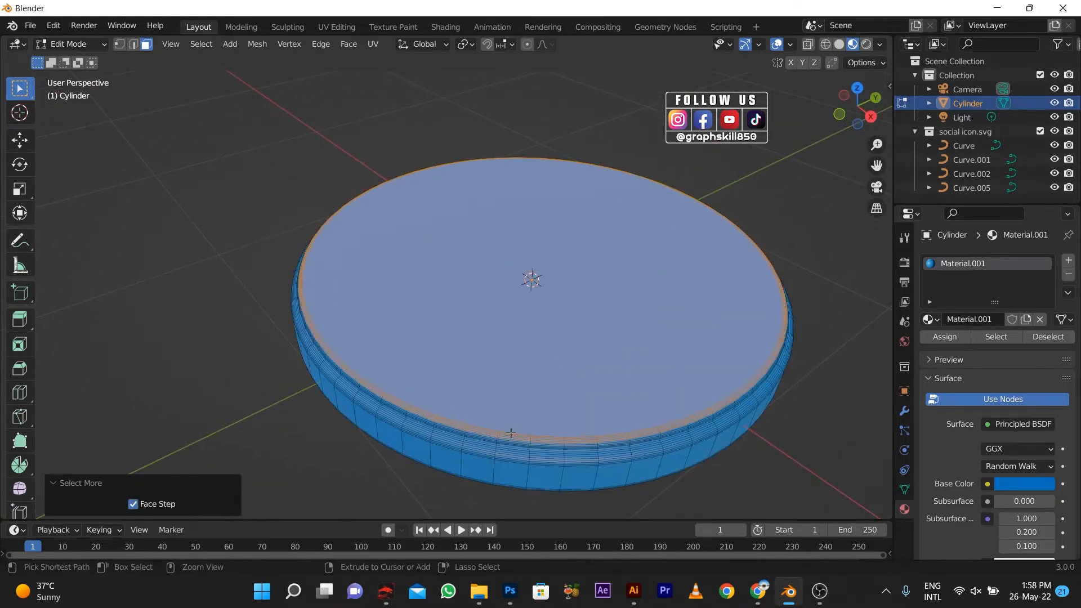
{"action": "key", "text": "ctrl+KP_Add"}
{"action": "key", "text": "ctrl+KP_Subtract"}
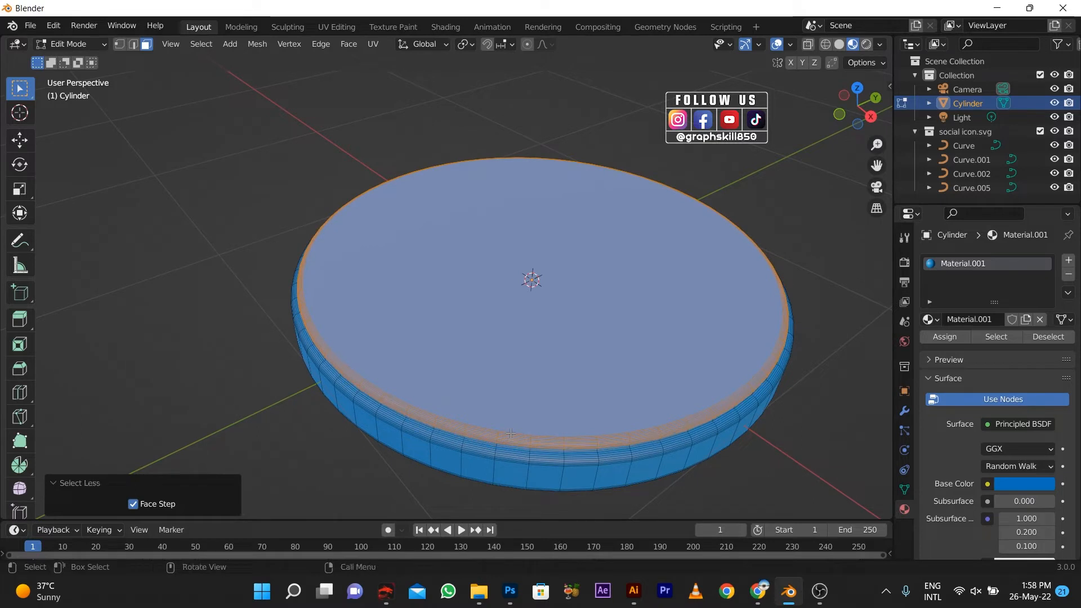
- Assign a new second material to the selected faces and set its Metallic value to 1.000
{"action": "left_click", "coordinate": [1067, 261]}
{"action": "left_click", "coordinate": [977, 349]}
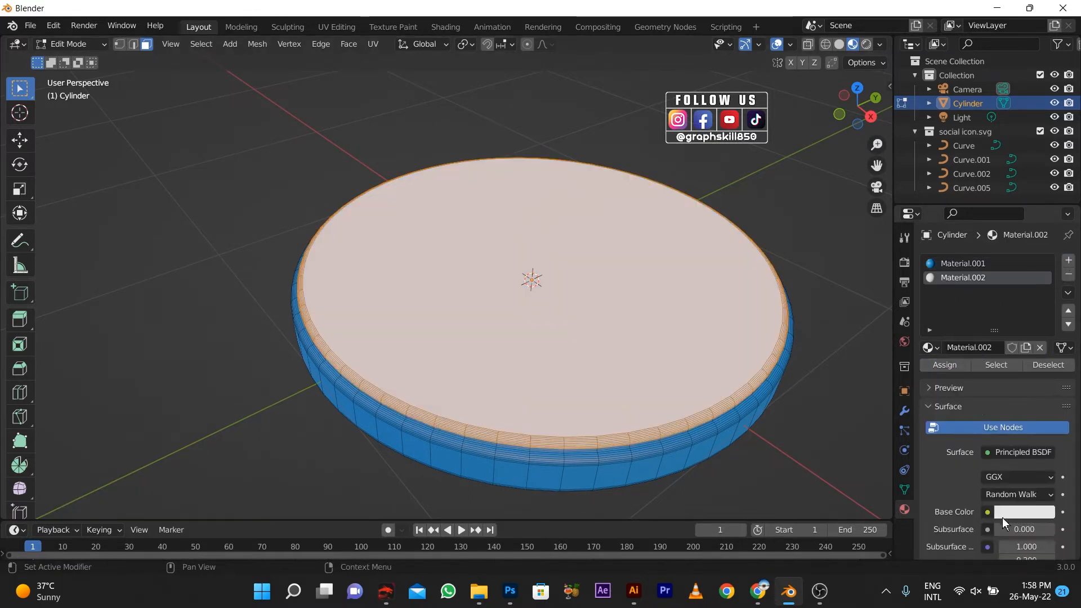
{"action": "scroll", "coordinate": [1005, 512], "scroll_direction": "down", "scroll_amount": 7}
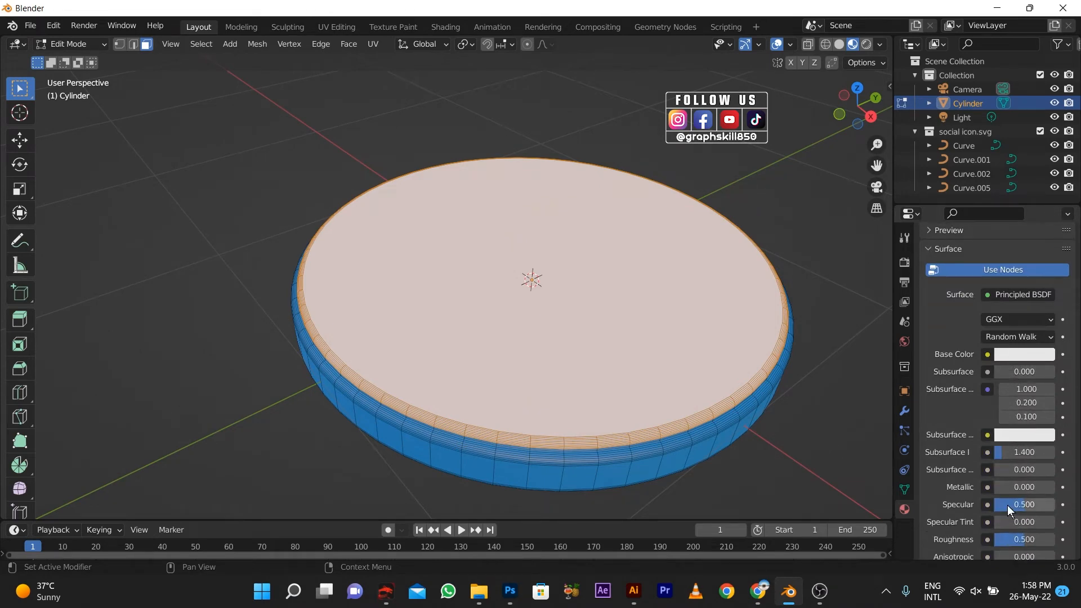
{"action": "left_click_drag", "start_coordinate": [1047, 487], "coordinate": [1073, 487]}
{"action": "scroll", "coordinate": [1020, 485], "scroll_direction": "down", "scroll_amount": 4}
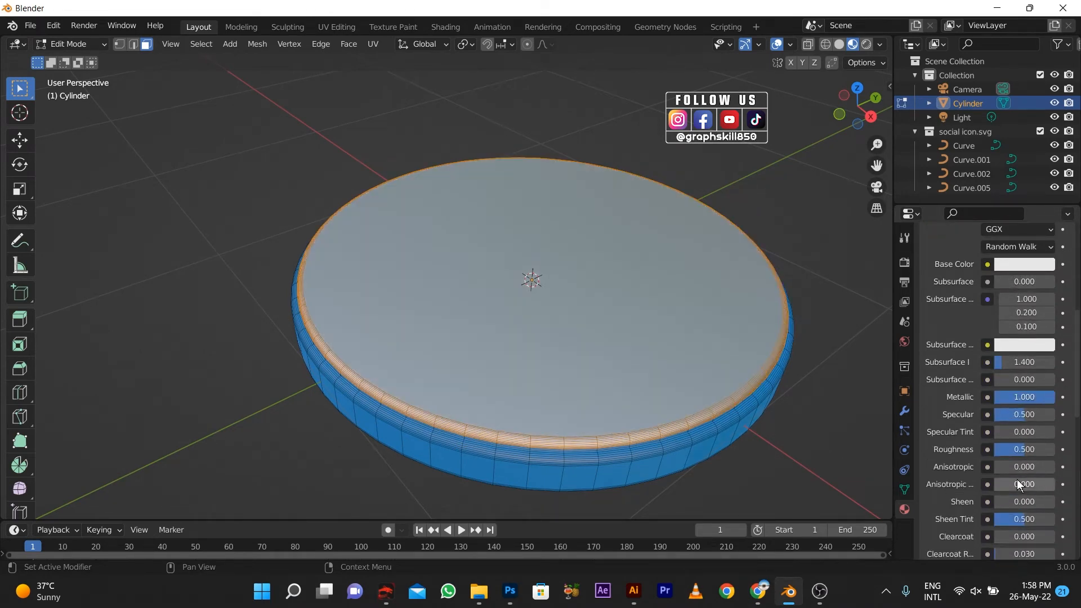
- Set the metallic material's Roughness to 0.069 and return to Object Mode
{"action": "left_click_drag", "start_coordinate": [1028, 448], "coordinate": [1003, 448]}
{"action": "scroll", "coordinate": [465, 419], "scroll_direction": "down", "scroll_amount": 3}
{"action": "middle_click_drag", "start_coordinate": [465, 419], "coordinate": [459, 349]}
{"action": "key", "text": "Tab"}
{"action": "scroll", "coordinate": [464, 423], "scroll_direction": "down", "scroll_amount": 3}
{"action": "scroll", "coordinate": [459, 351], "scroll_direction": "up", "scroll_amount": 3}
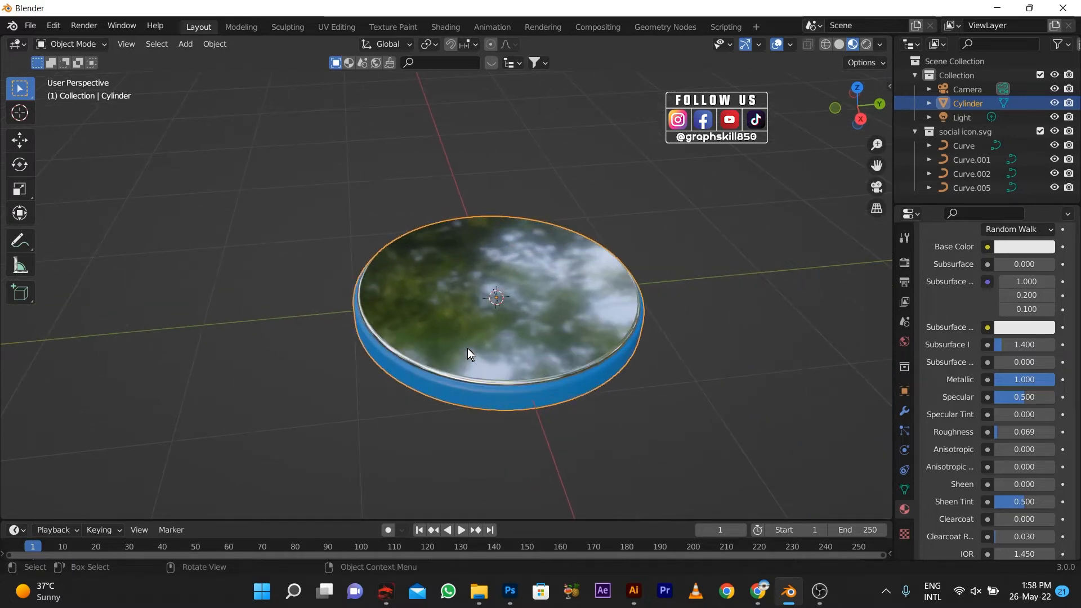
- Select only the disc's top face and remove the blue Material.001 slot from the disc
{"action": "scroll", "coordinate": [958, 293], "scroll_direction": "up", "scroll_amount": 10}
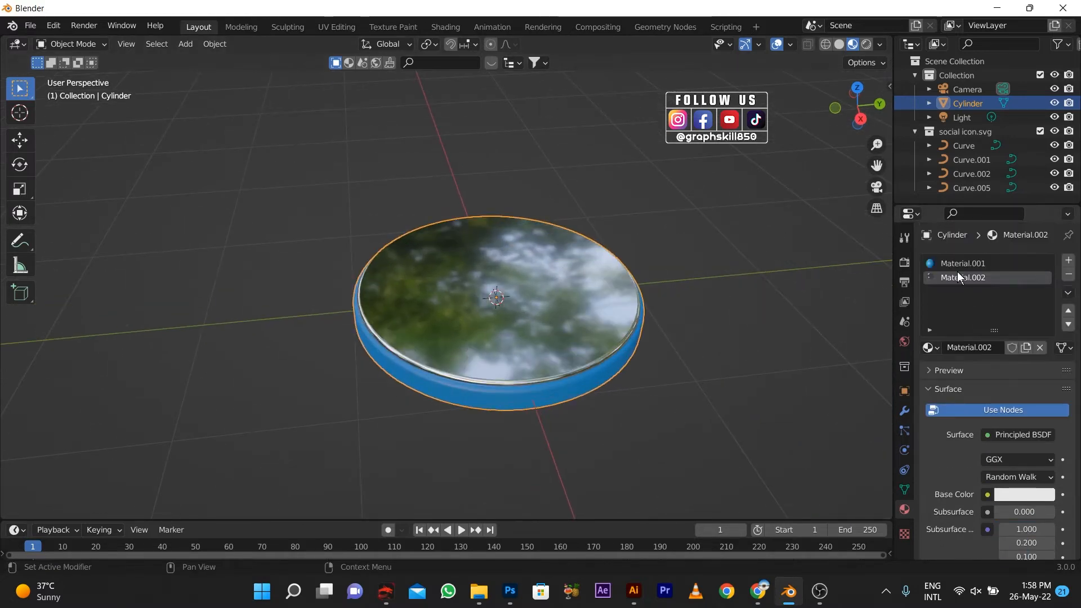
{"action": "left_click", "coordinate": [955, 262]}
{"action": "key", "text": "Tab"}
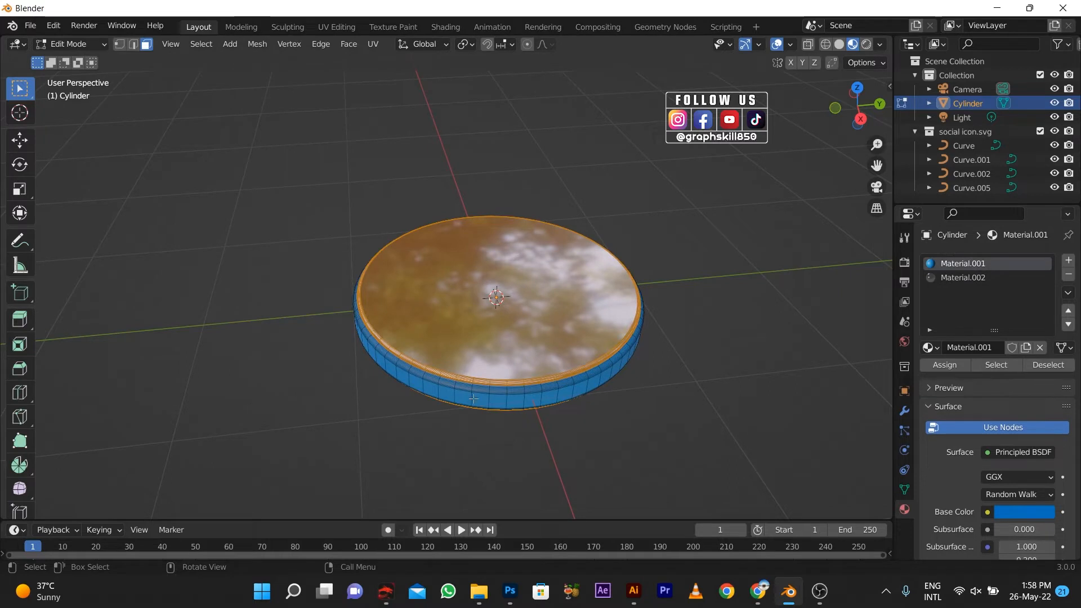
{"action": "left_click", "coordinate": [479, 399]}
{"action": "left_click", "coordinate": [519, 335]}
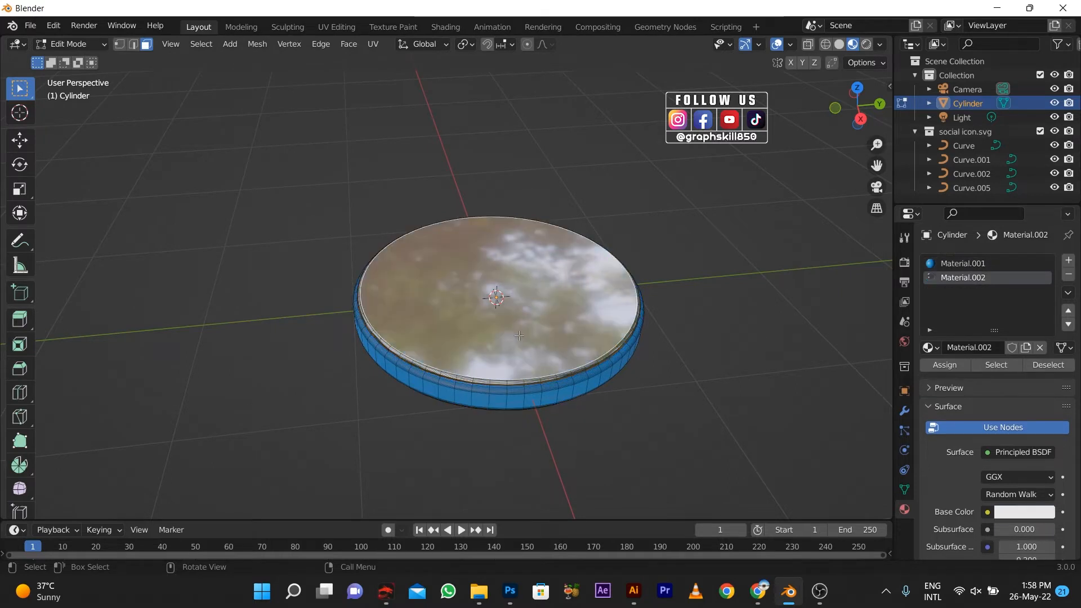
{"action": "left_click", "coordinate": [984, 266]}
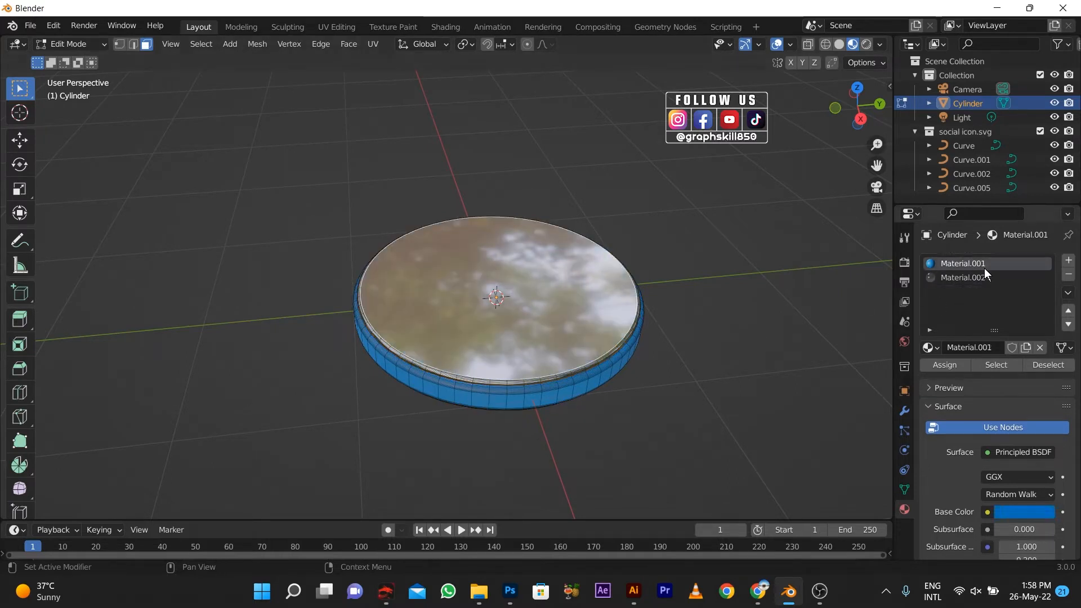
{"action": "left_click", "coordinate": [1069, 275]}
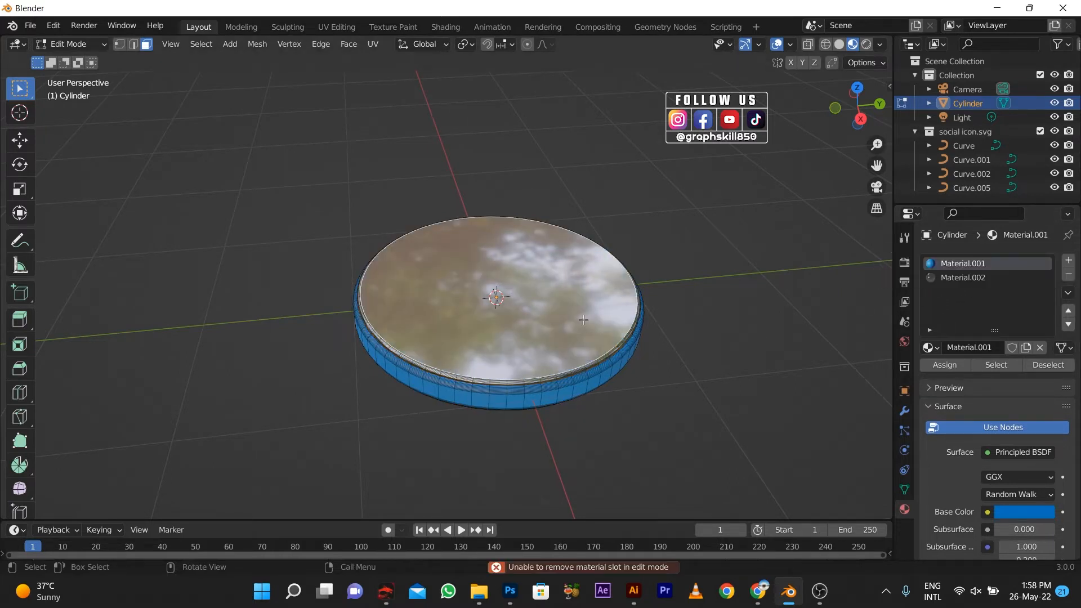
{"action": "key", "text": "Tab"}
{"action": "left_click", "coordinate": [1068, 275]}
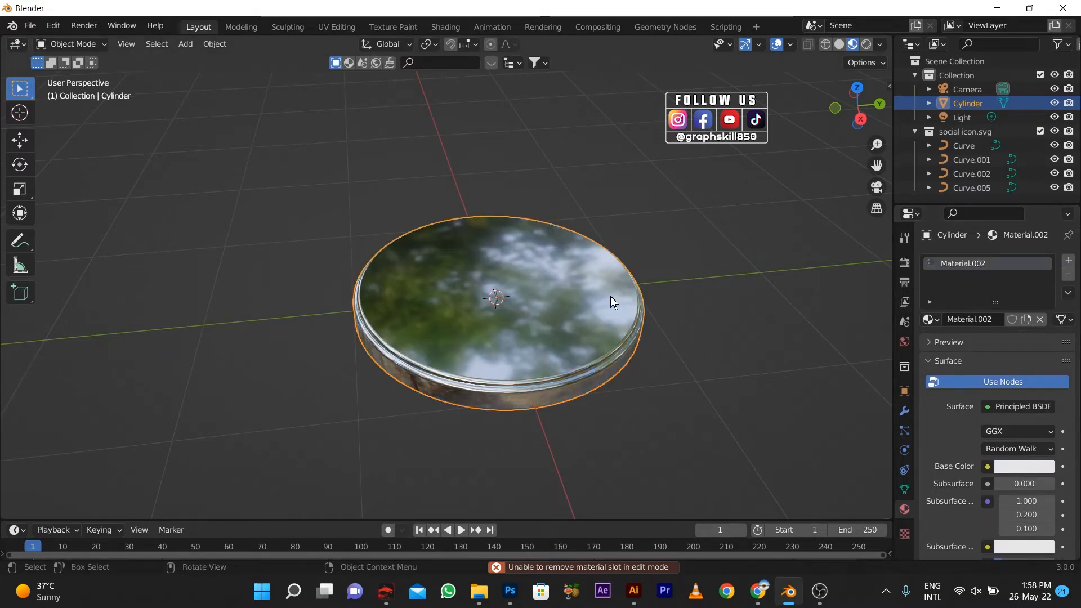
- Add a new material slot, assign it to the selected top face, and give its new material a blue base color
{"action": "key", "text": "Tab"}
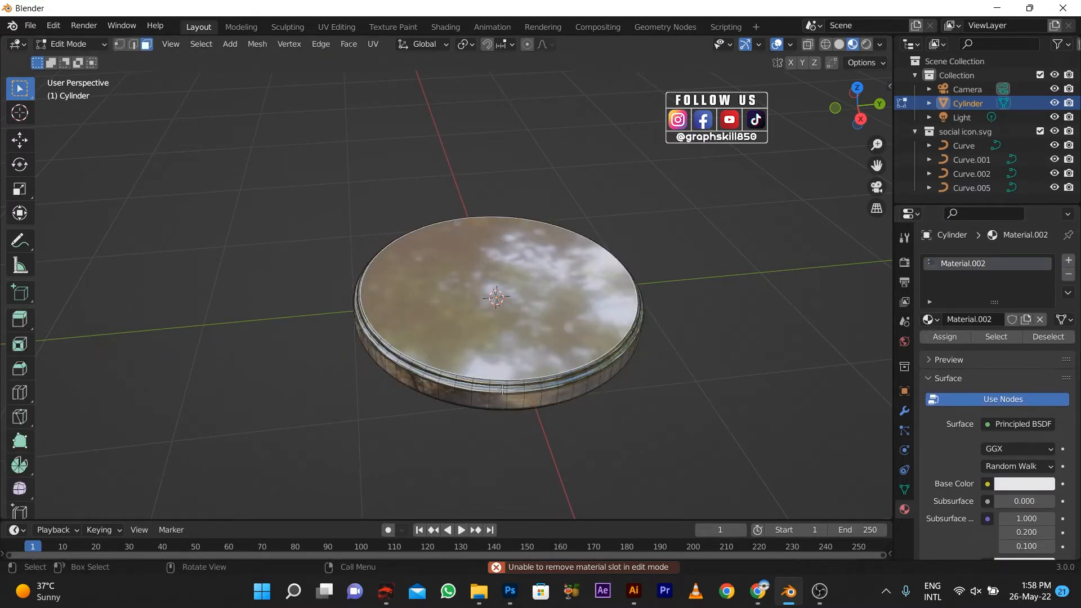
{"action": "left_click", "coordinate": [1068, 260]}
{"action": "left_click", "coordinate": [953, 363]}
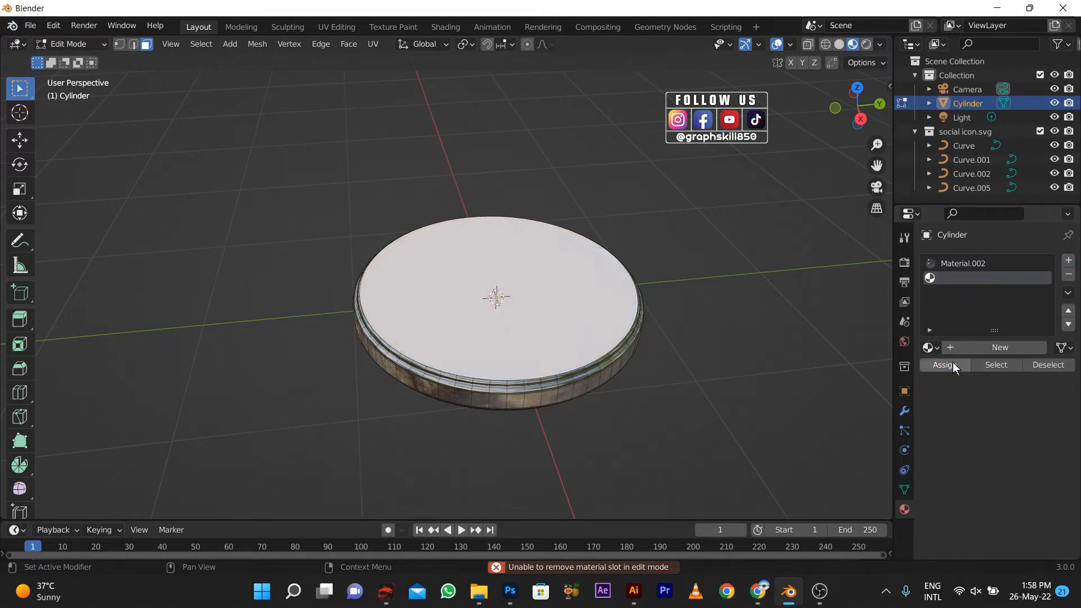
{"action": "left_click", "coordinate": [971, 347]}
{"action": "left_click", "coordinate": [1009, 511]}
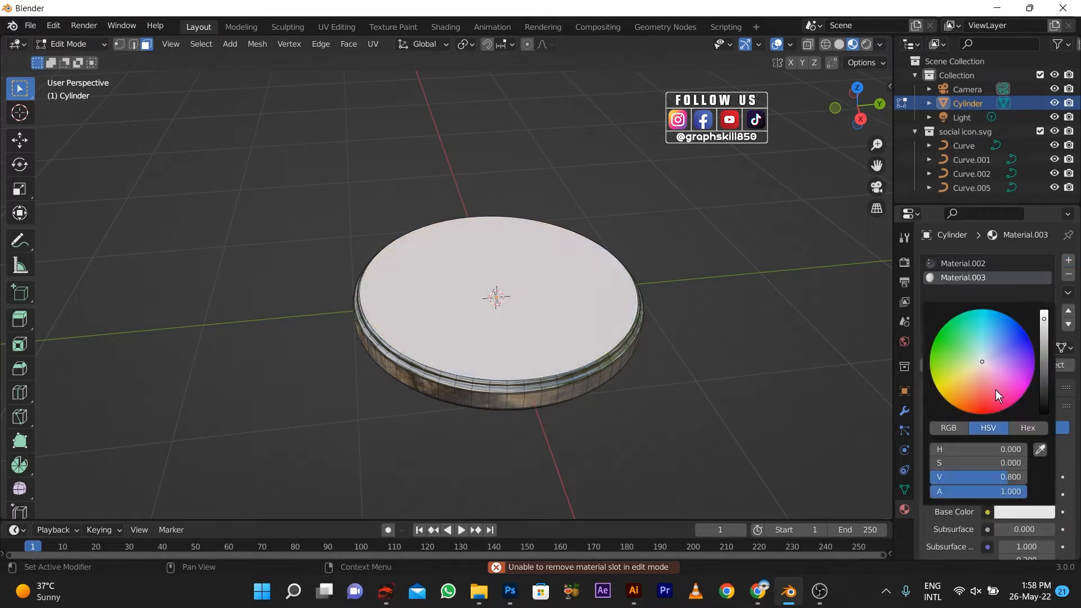
{"action": "mouse_move", "coordinate": [995, 389]}
{"action": "left_mouse_down"}
{"action": "mouse_move", "coordinate": [1017, 322]}
{"action": "mouse_move", "coordinate": [1007, 342]}
{"action": "mouse_move", "coordinate": [1008, 321]}
{"action": "left_mouse_up"}
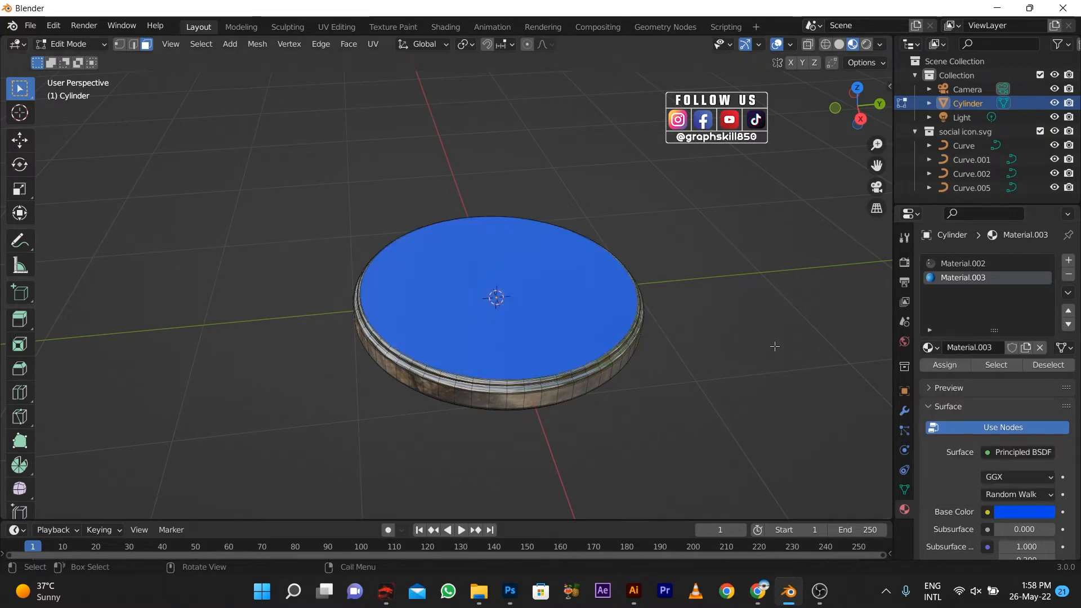
- Select the disc's bottom face in Edit Mode and assign the blue Material.003 to it
{"action": "key", "text": "Tab"}
{"action": "middle_click_drag", "start_coordinate": [582, 401], "coordinate": [523, 302]}
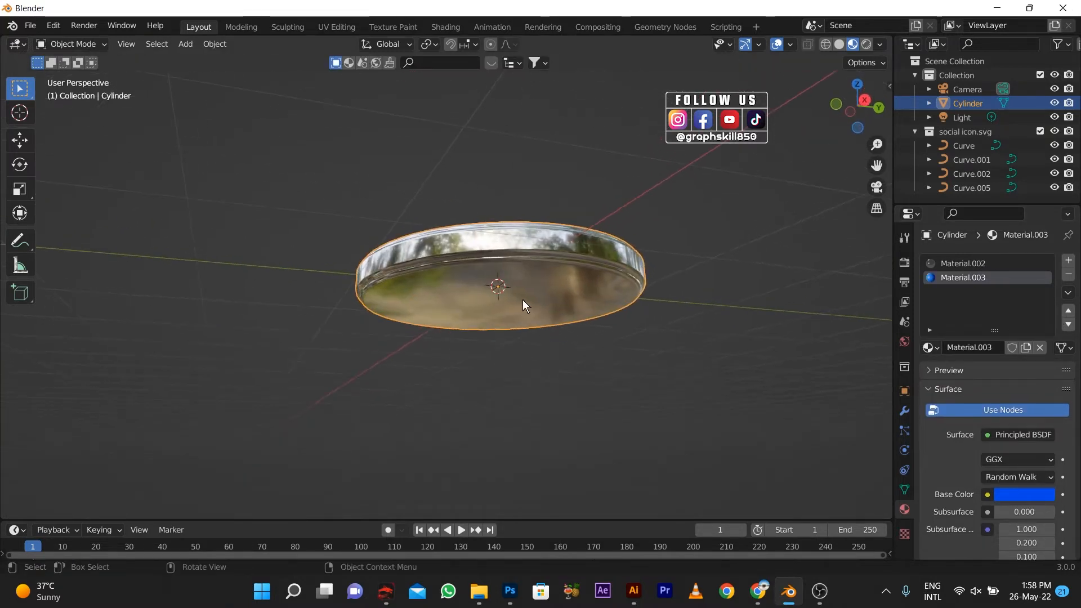
{"action": "key", "text": "Tab"}
{"action": "left_click", "coordinate": [519, 297]}
{"action": "left_click", "coordinate": [943, 279]}
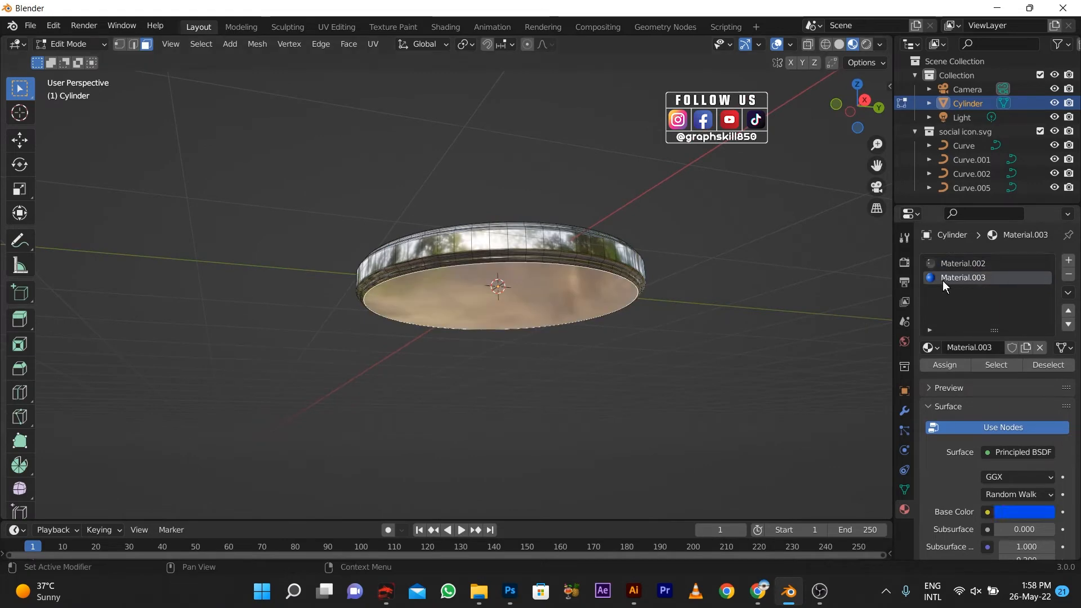
{"action": "left_click", "coordinate": [945, 365]}
- Select the disc's top and bottom faces together in Edit Mode
{"action": "left_click", "coordinate": [502, 347]}
{"action": "middle_click_drag", "start_coordinate": [502, 348], "coordinate": [477, 375]}
{"action": "key", "text": "Tab"}
{"action": "key", "text": "Tab"}
{"action": "left_click", "coordinate": [489, 317]}
{"action": "left_click", "coordinate": [520, 270], "text": "shift"}
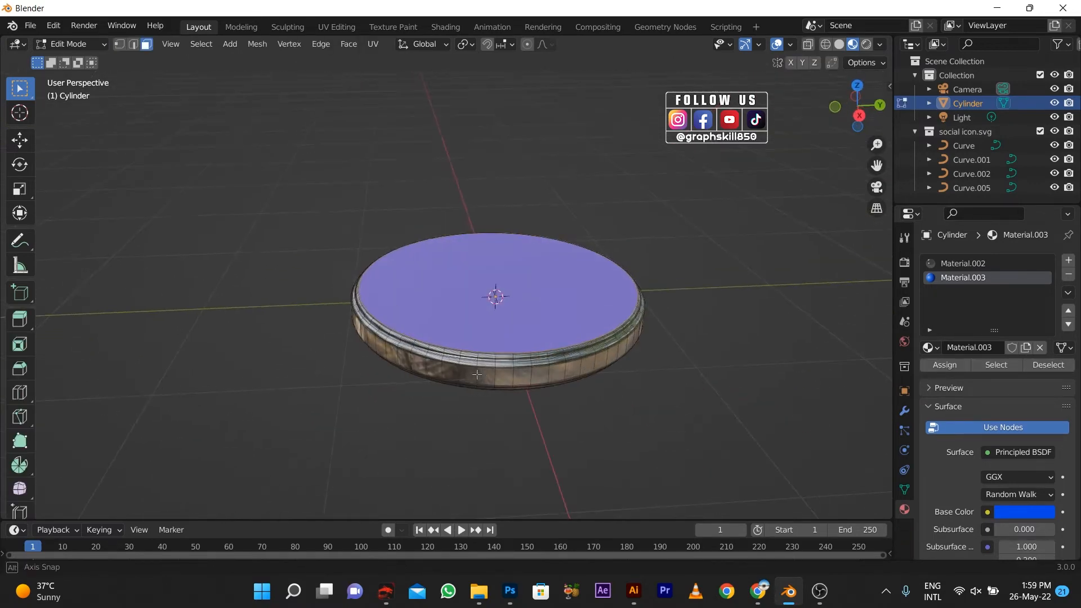
- Grow the face selection over the rounded rims of both raised faces, stopping before the groove, and assign the blue material to it
{"action": "scroll", "coordinate": [479, 375], "scroll_direction": "up", "scroll_amount": 3}
{"action": "key", "text": "ctrl+KP_Add"}
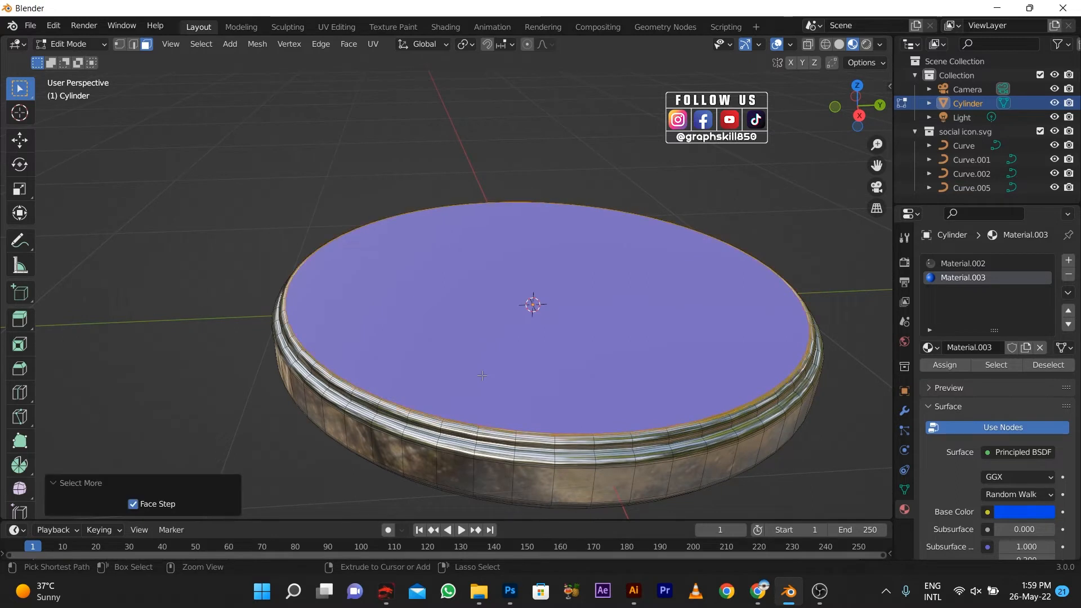
{"action": "key", "text": "ctrl+KP_Subtract"}
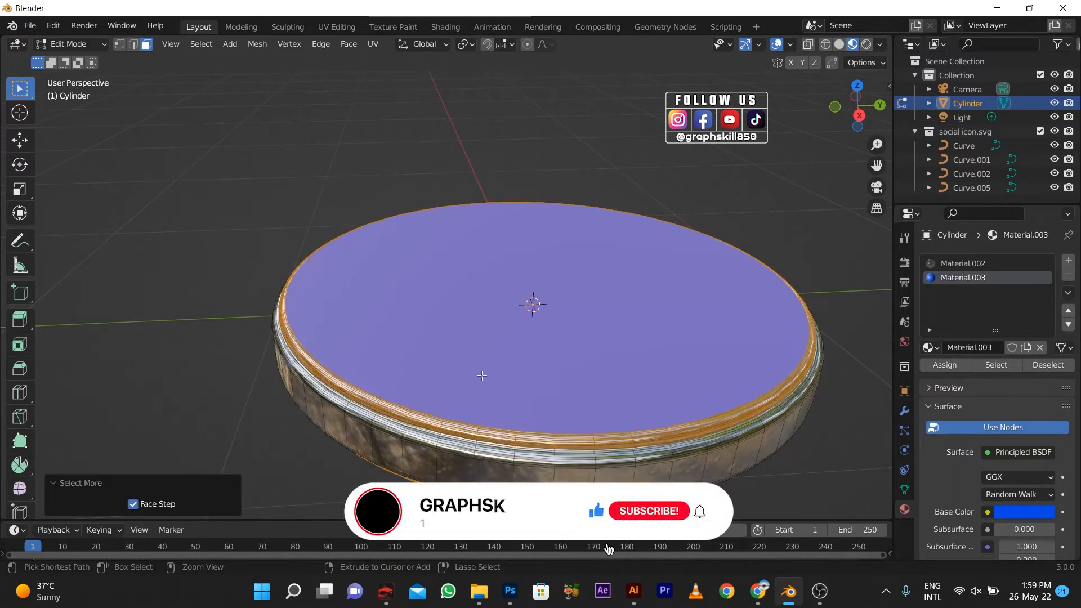
{"action": "key", "text": "ctrl+KP_Add"}
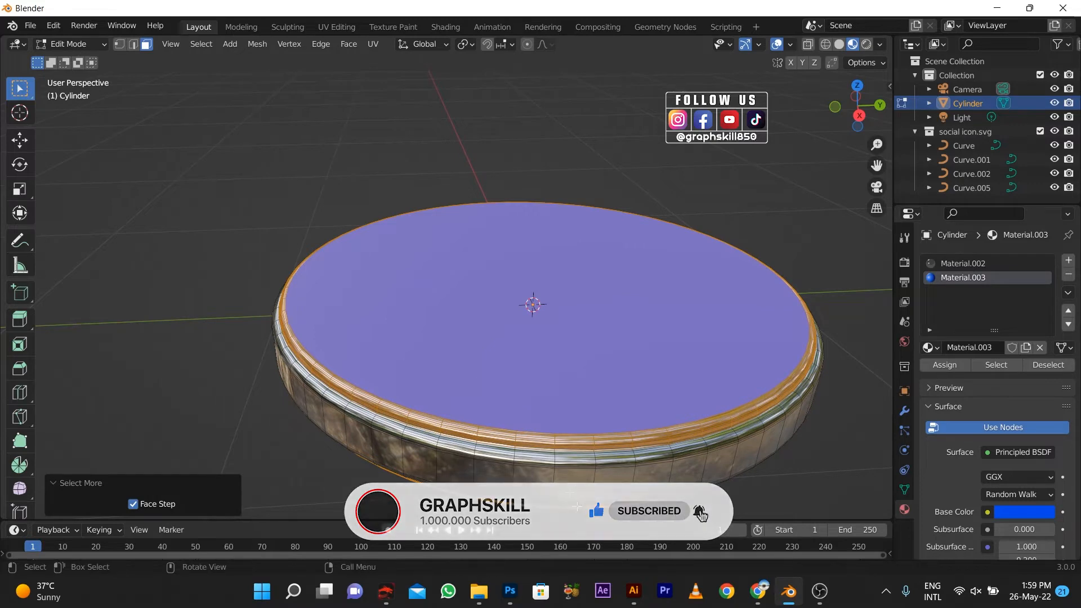
{"action": "scroll", "coordinate": [599, 313], "scroll_direction": "up", "scroll_amount": 6}
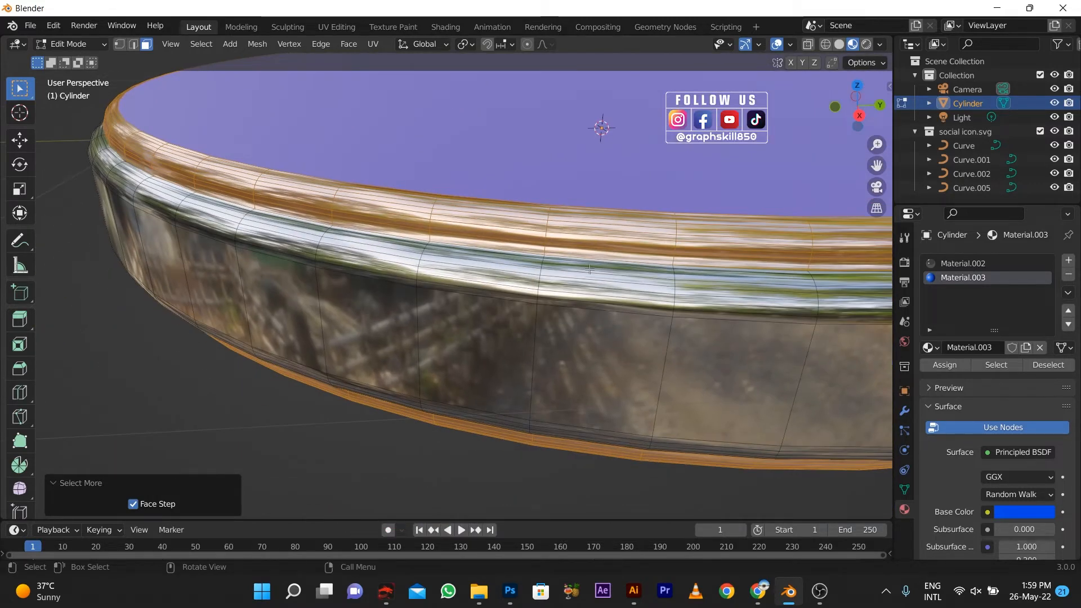
{"action": "key", "text": "ctrl+KP_Subtract"}
{"action": "key", "text": "ctrl+KP_Subtract"}
{"action": "key", "text": "ctrl+KP_Subtract"}
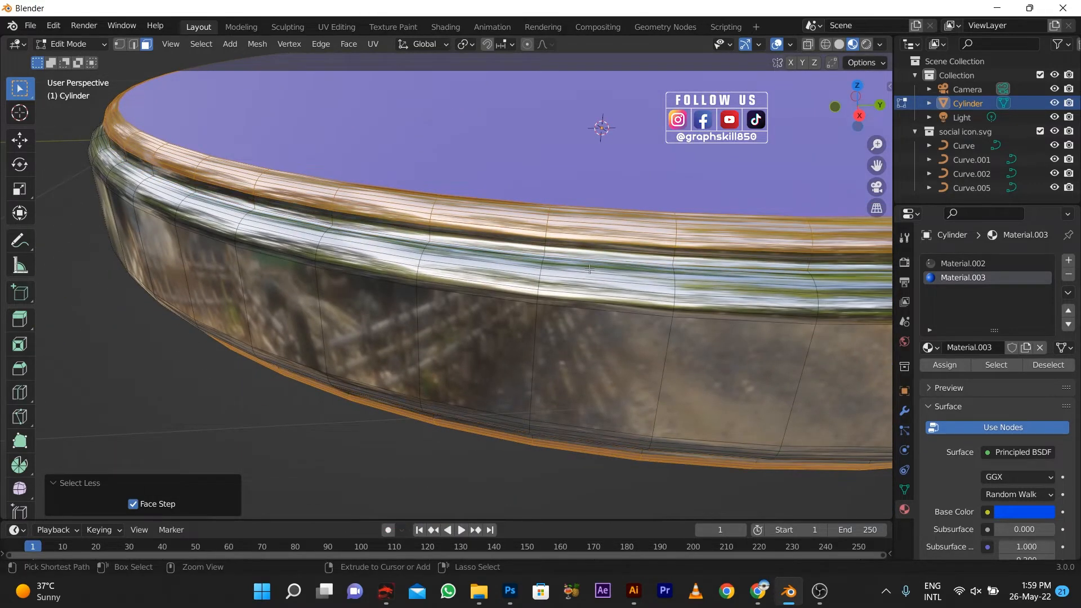
{"action": "key", "text": "ctrl+KP_Add"}
{"action": "left_click", "coordinate": [934, 365]}
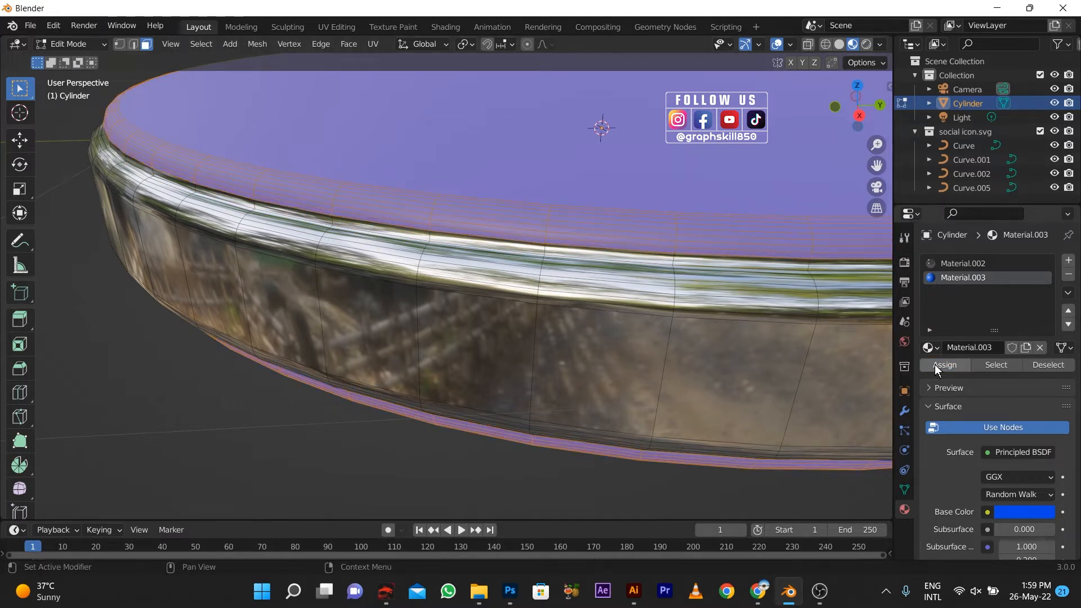
- Set the blue material's Roughness to 0.106 and Metallic to 0.321, and return to Object Mode
{"action": "scroll", "coordinate": [580, 310], "scroll_direction": "down", "scroll_amount": 8}
{"action": "scroll", "coordinate": [1062, 470], "scroll_direction": "down", "scroll_amount": 10}
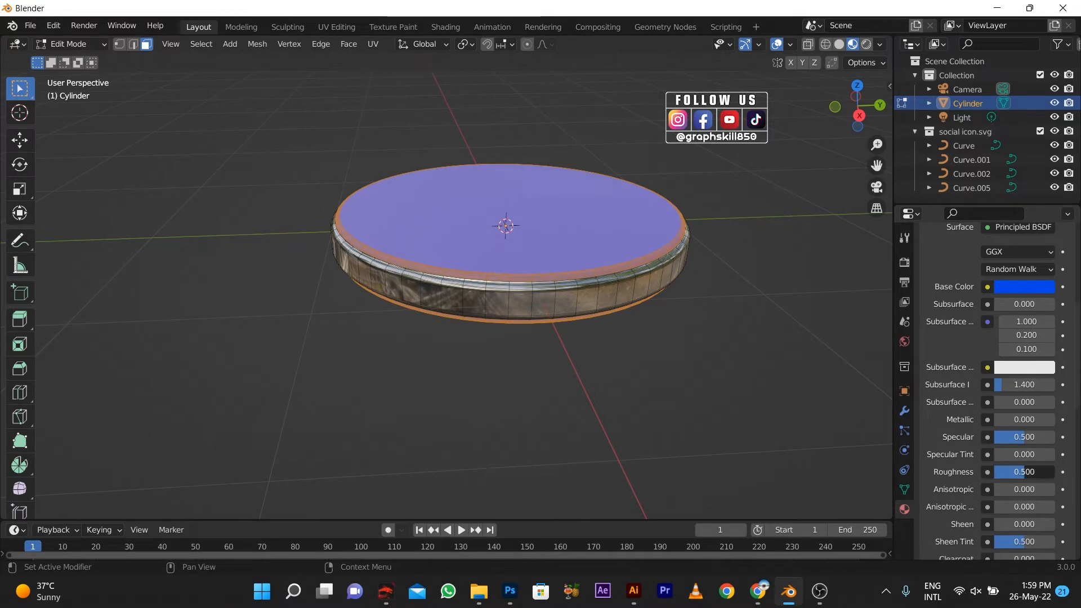
{"action": "mouse_move", "coordinate": [1018, 475]}
{"action": "left_mouse_down"}
{"action": "mouse_move", "coordinate": [963, 476]}
{"action": "mouse_move", "coordinate": [1001, 472]}
{"action": "left_mouse_up"}
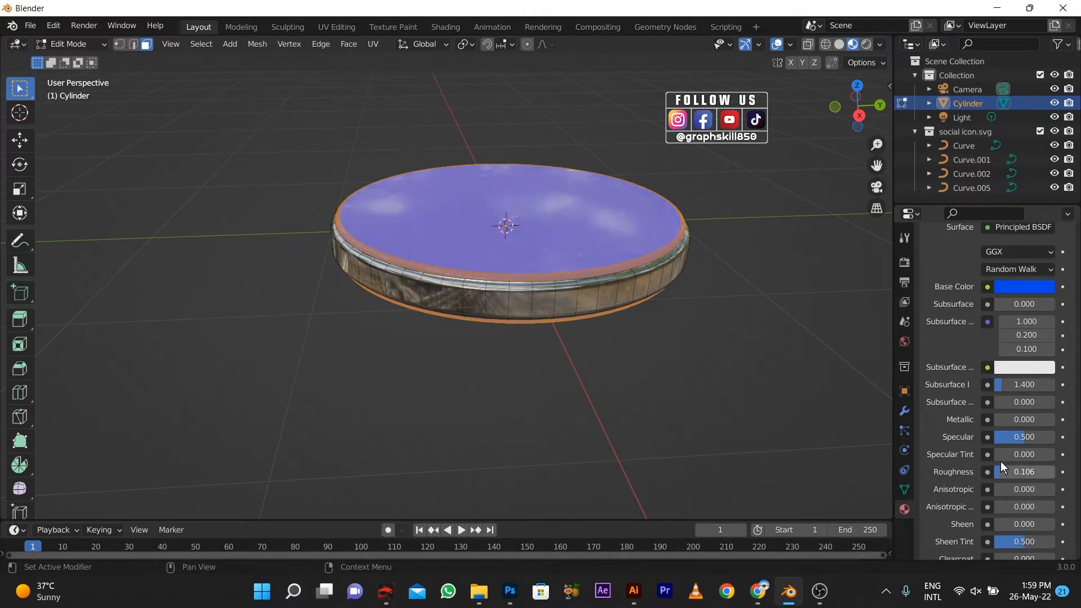
{"action": "mouse_move", "coordinate": [999, 423]}
{"action": "left_mouse_down"}
{"action": "mouse_move", "coordinate": [1050, 424]}
{"action": "mouse_move", "coordinate": [1013, 419]}
{"action": "left_mouse_up"}
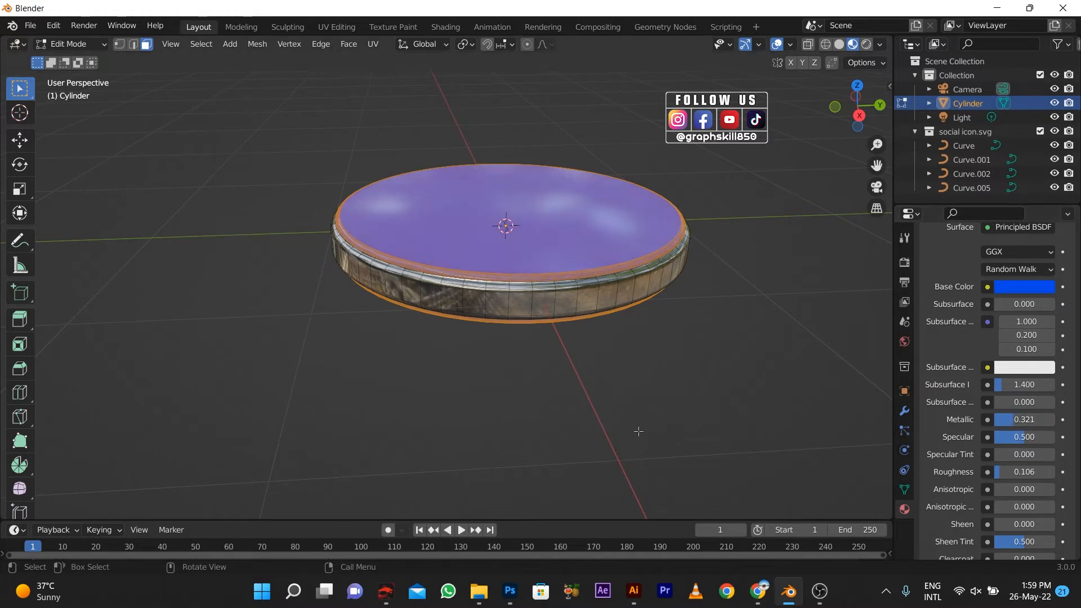
{"action": "left_click", "coordinate": [658, 423]}
{"action": "middle_click_drag", "start_coordinate": [626, 405], "coordinate": [555, 408]}
{"action": "key", "text": "Tab"}
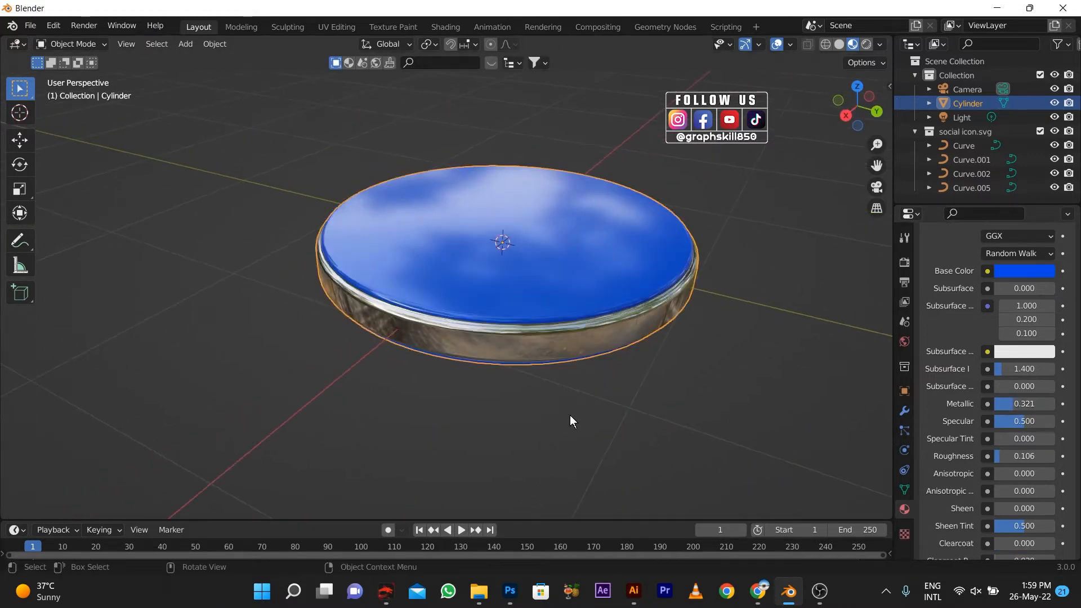
- Select the Twitter bird curve, activate the Move tool, and set the curve's origin to its geometry
{"action": "middle_click_drag", "start_coordinate": [485, 411], "coordinate": [295, 368]}
{"action": "scroll", "coordinate": [493, 434], "scroll_direction": "down", "scroll_amount": 4}
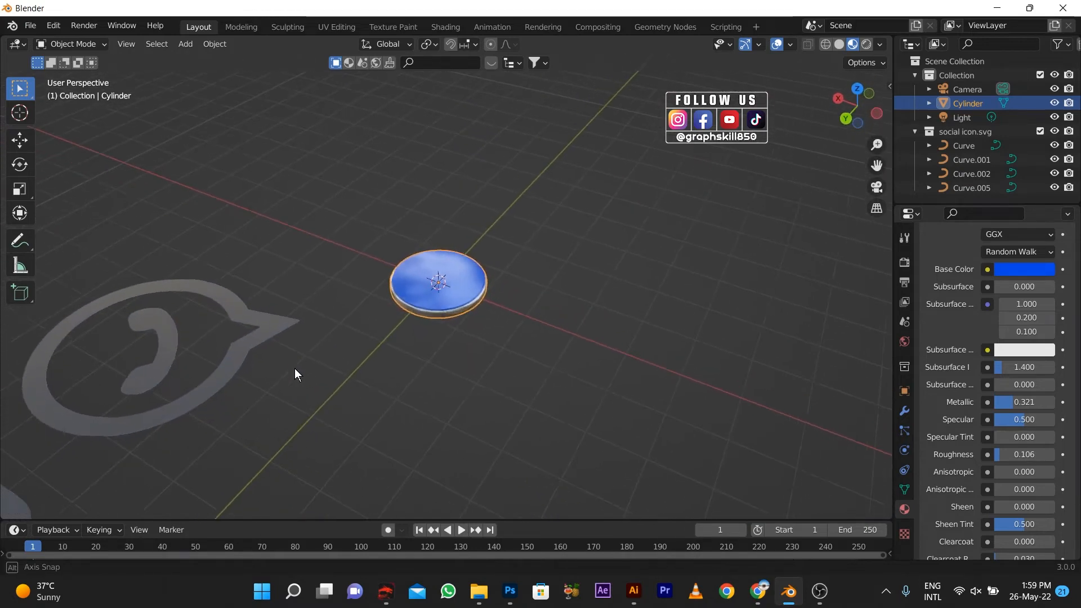
{"action": "left_click", "coordinate": [235, 352]}
{"action": "middle_click_drag", "start_coordinate": [236, 352], "coordinate": [410, 242]}
{"action": "scroll", "coordinate": [362, 342], "scroll_direction": "down", "scroll_amount": 2}
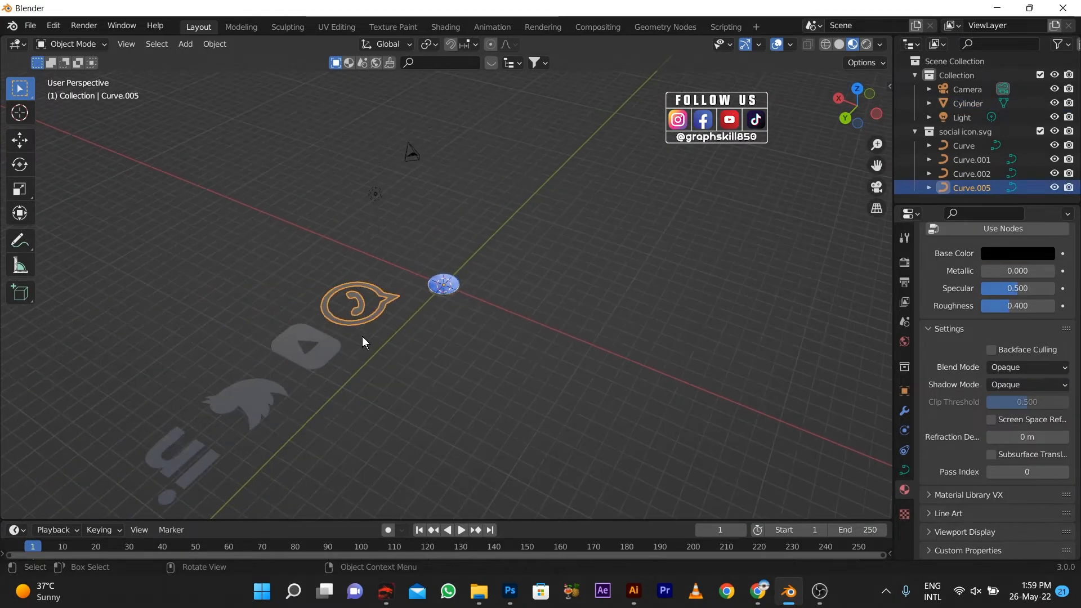
{"action": "left_click", "coordinate": [233, 409]}
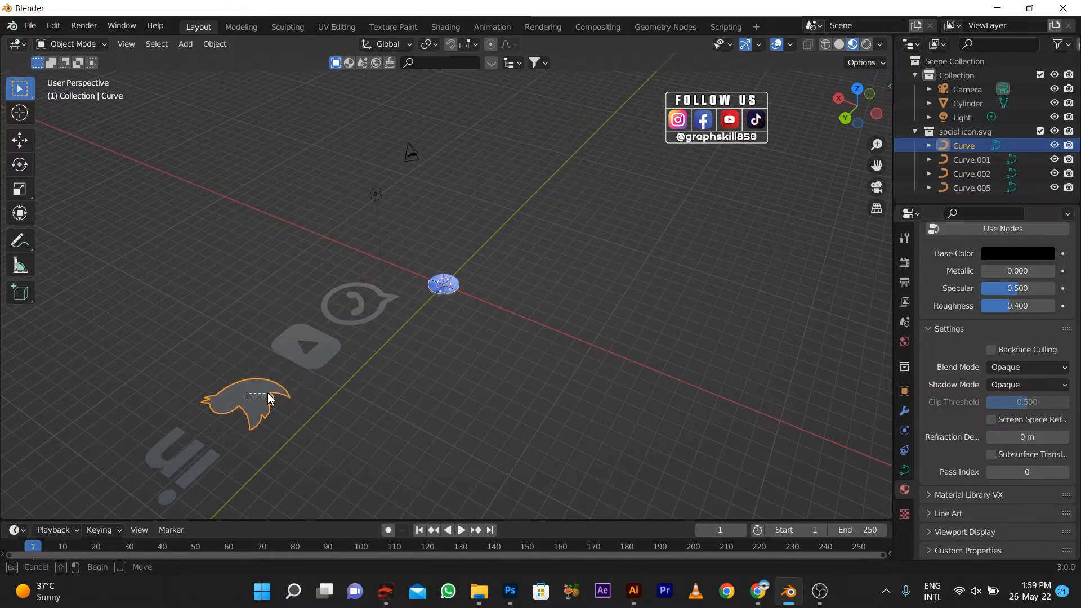
{"action": "left_click", "coordinate": [20, 139]}
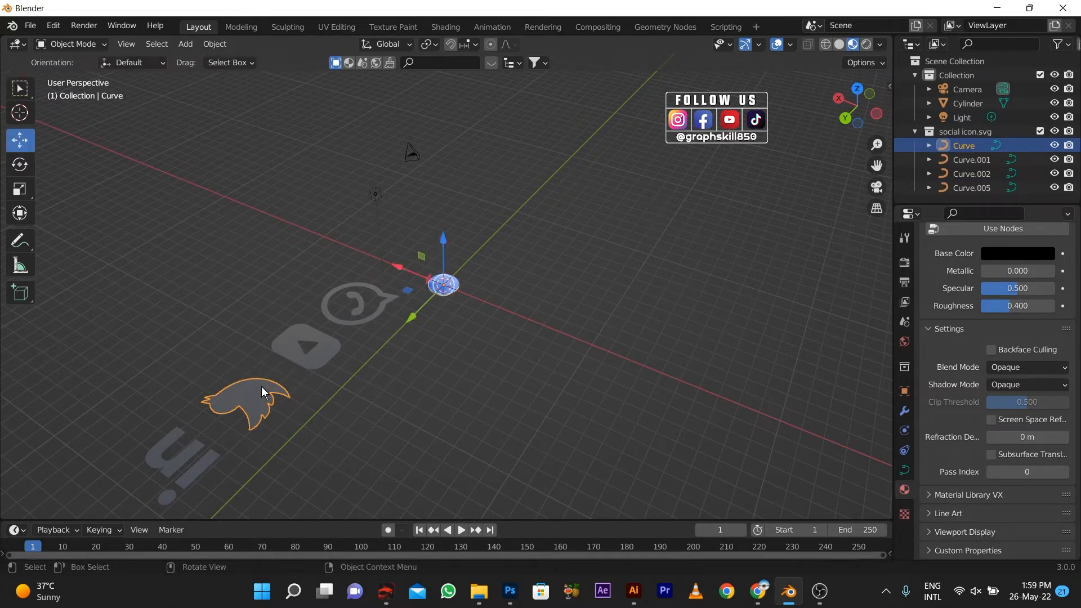
{"action": "right_click", "coordinate": [262, 392]}
{"action": "mouse_move", "coordinate": [217, 365]}
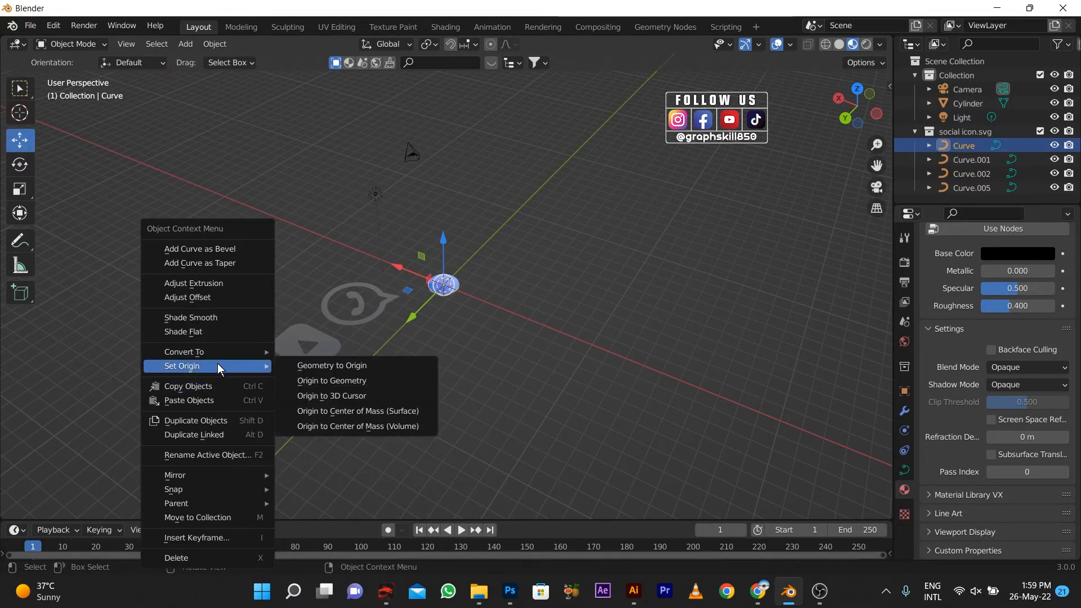
{"action": "left_click", "coordinate": [299, 386]}
- Move the bird curve about -16.65 m along Y toward the disc and scale it down to 0.225
{"action": "left_click_drag", "start_coordinate": [216, 428], "coordinate": [434, 285]}
{"action": "middle_click_drag", "start_coordinate": [433, 285], "coordinate": [476, 385]}
{"action": "middle_click_drag", "start_coordinate": [276, 374], "coordinate": [452, 278]}
{"action": "scroll", "coordinate": [606, 263], "scroll_direction": "up", "scroll_amount": 4}
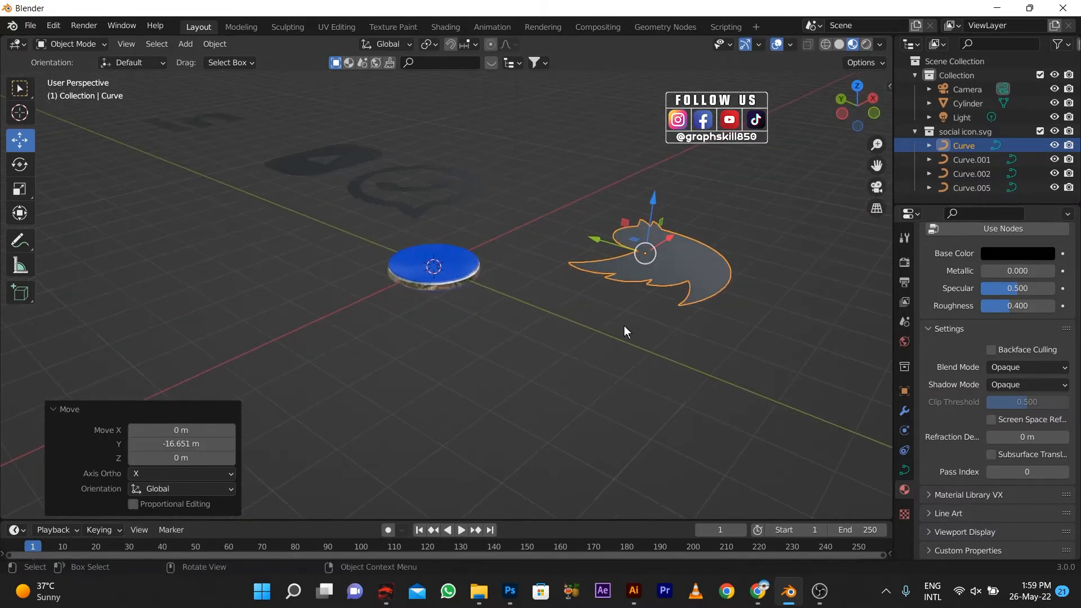
{"action": "key", "text": "s"}
{"action": "left_click", "coordinate": [644, 257]}
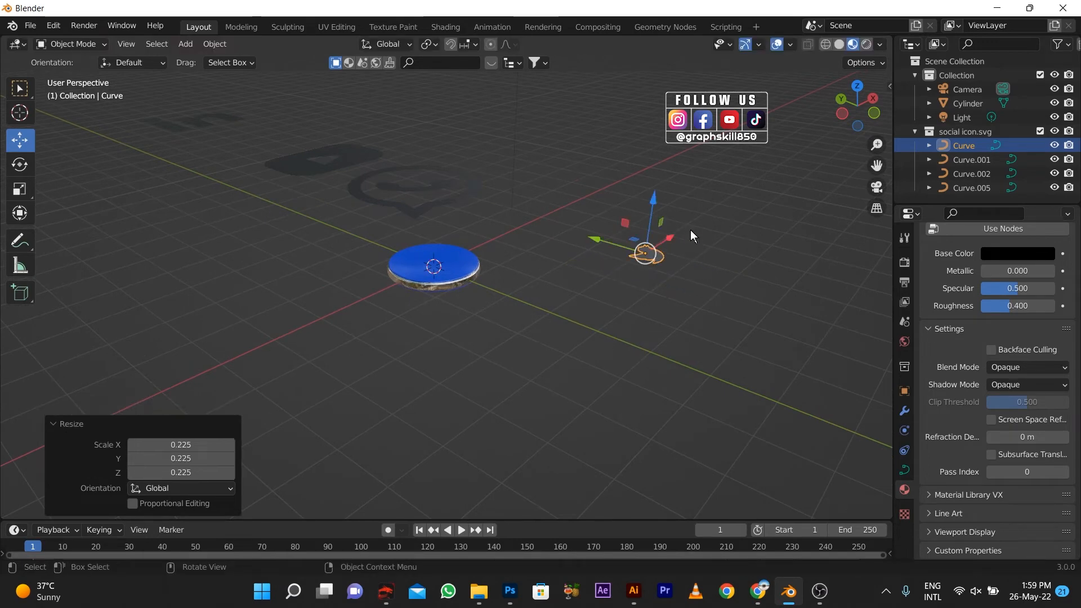
- Move the bird curve about -3.68 m along X and about 3.08 m along Y to center it over the disc
{"action": "key", "text": "g"}
{"action": "key", "text": "x"}
{"action": "left_click", "coordinate": [530, 309]}
{"action": "key", "text": "g"}
{"action": "key", "text": "y"}
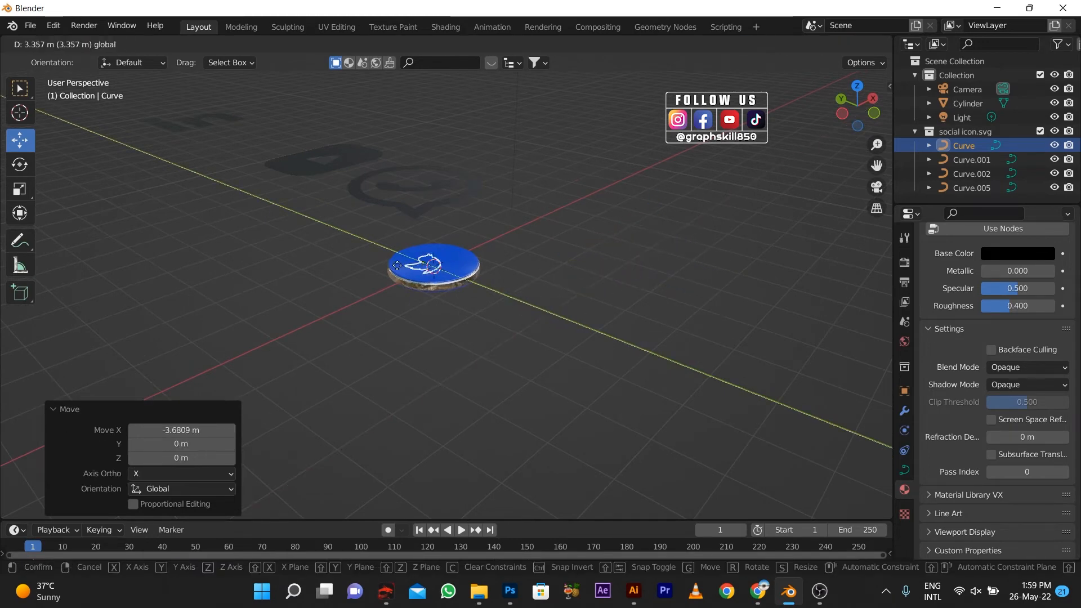
{"action": "left_click", "coordinate": [433, 278]}
- Raise the bird curve about 0.152 m along Z onto the disc's top surface
{"action": "scroll", "coordinate": [431, 281], "scroll_direction": "up", "scroll_amount": 2}
{"action": "key", "text": "g"}
{"action": "key", "text": "z"}
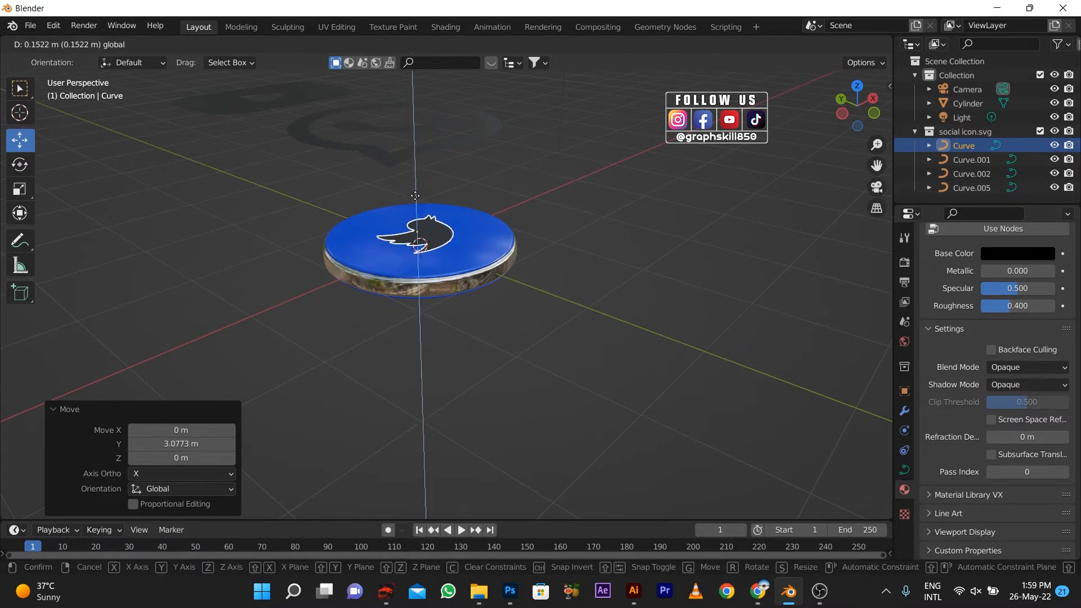
{"action": "left_click", "coordinate": [421, 219]}
- Extrude the Twitter bird curve by 0.001 m in its curve geometry settings
{"action": "left_click", "coordinate": [904, 469]}
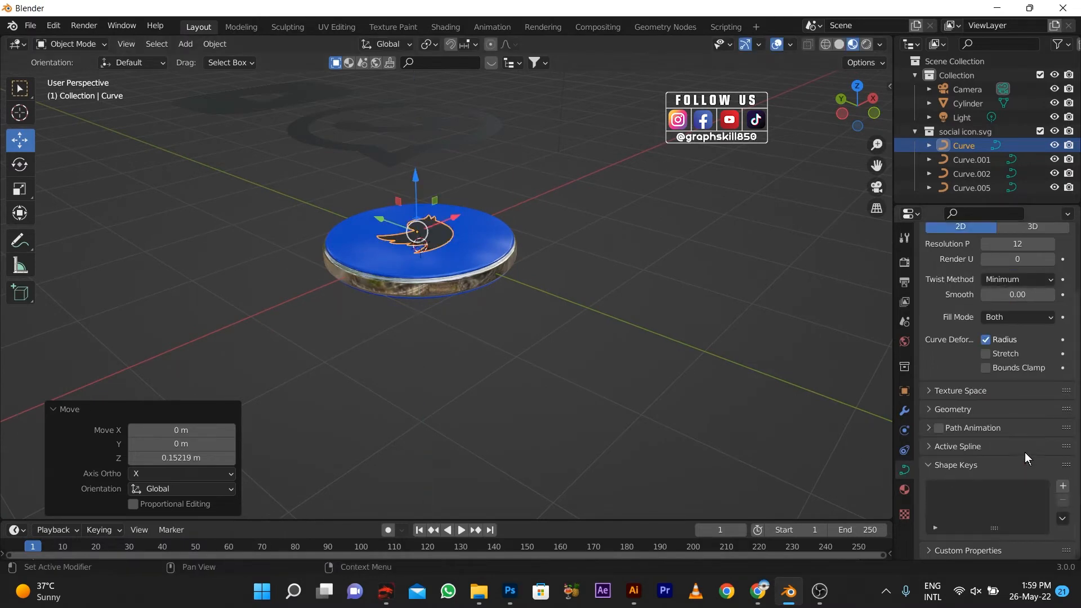
{"action": "left_click", "coordinate": [935, 414]}
{"action": "left_click", "coordinate": [1049, 435]}
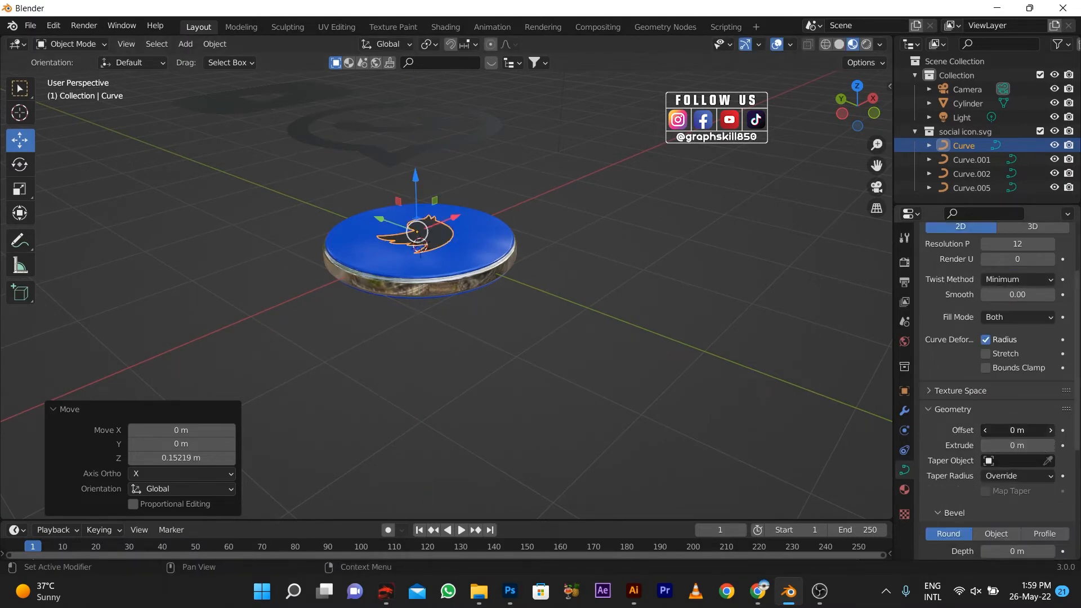
{"action": "key", "text": "ctrl+z"}
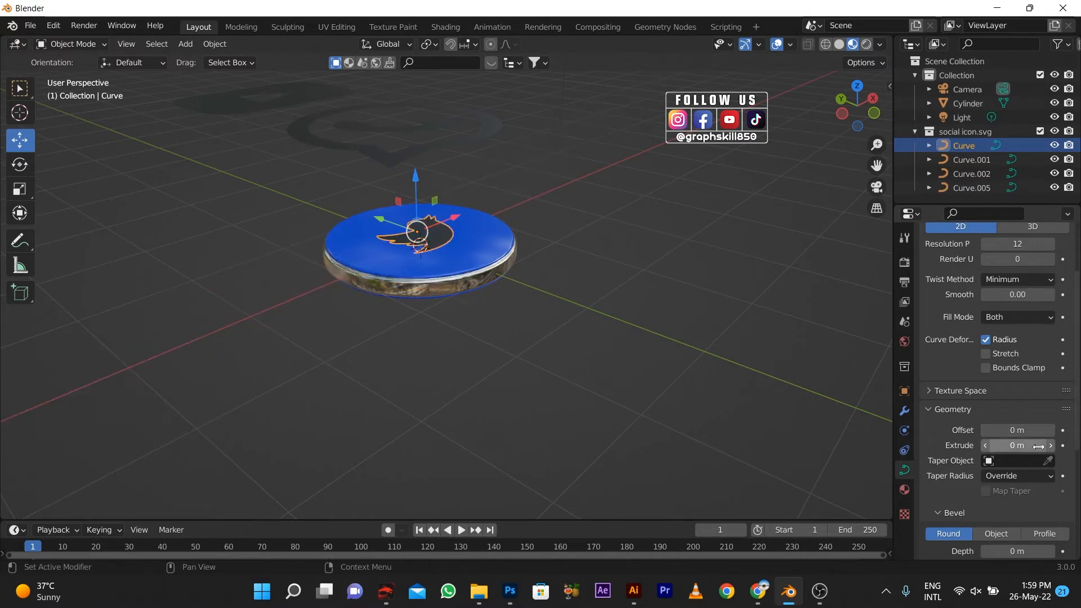
{"action": "left_click", "coordinate": [1046, 446]}
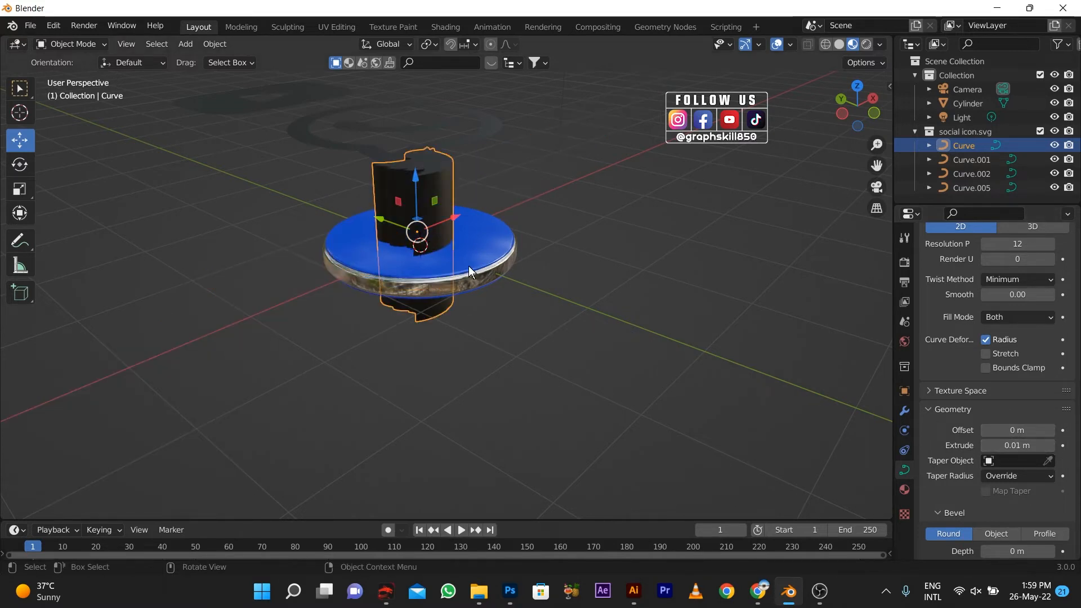
{"action": "scroll", "coordinate": [445, 213], "scroll_direction": "up", "scroll_amount": 2}
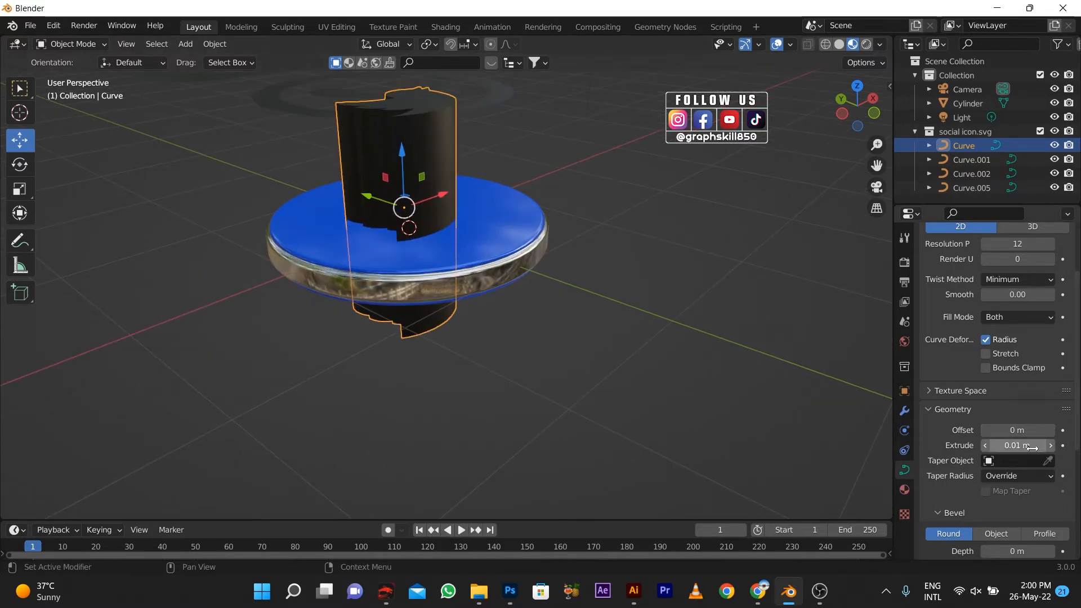
{"action": "left_click", "coordinate": [997, 445]}
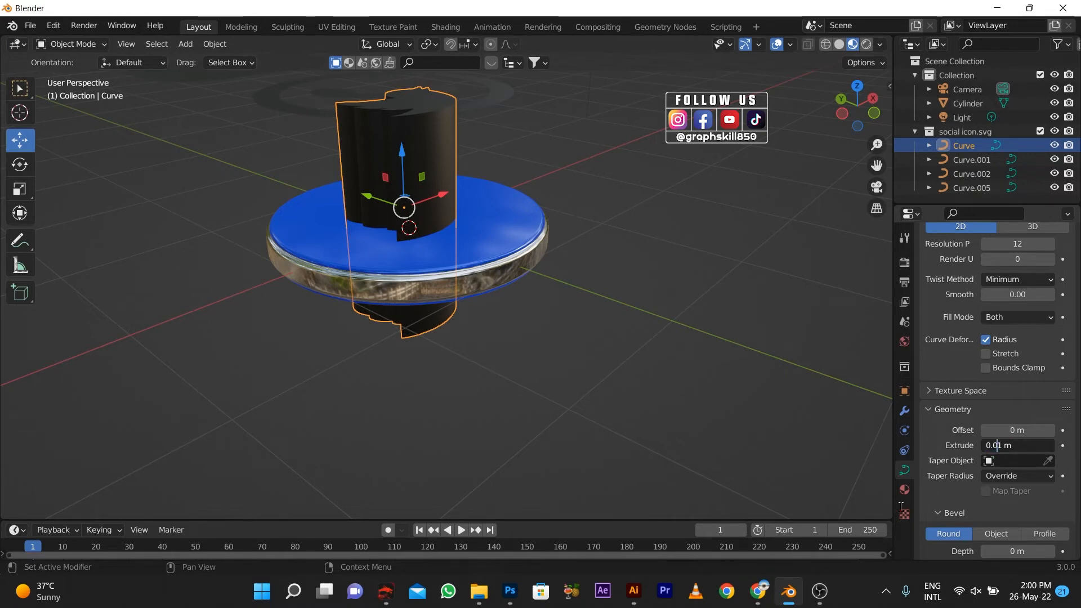
{"action": "key", "text": "Return"}
{"action": "scroll", "coordinate": [388, 191], "scroll_direction": "up", "scroll_amount": 3}
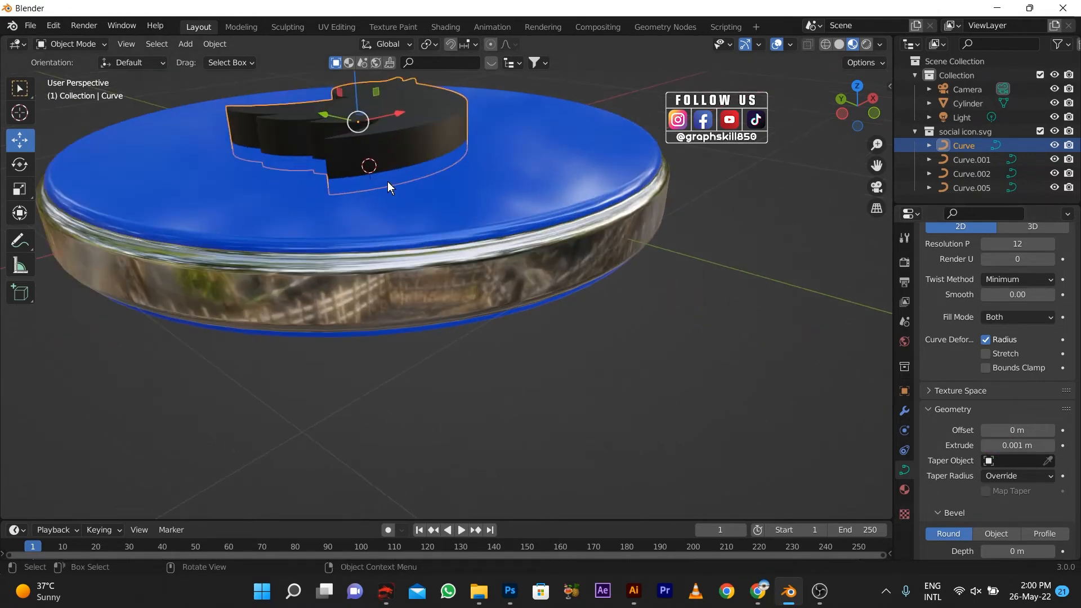
{"action": "middle_click_drag", "start_coordinate": [581, 333], "coordinate": [421, 286]}
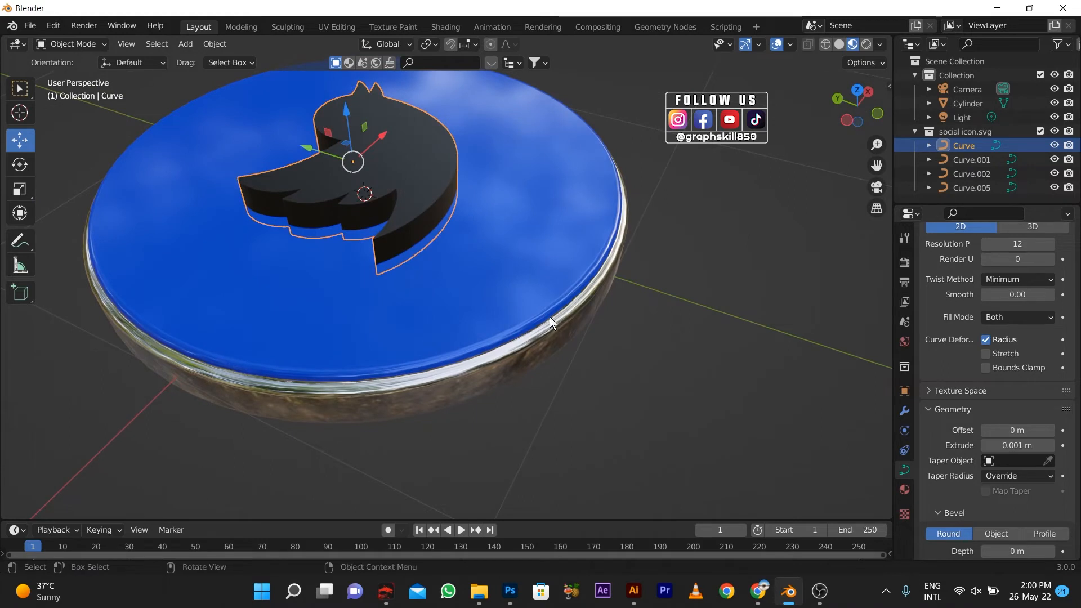
- Remove the bird curve's black SVG material slot and assign the existing metallic Material.002 instead
{"action": "scroll", "coordinate": [997, 252], "scroll_direction": "up", "scroll_amount": 4}
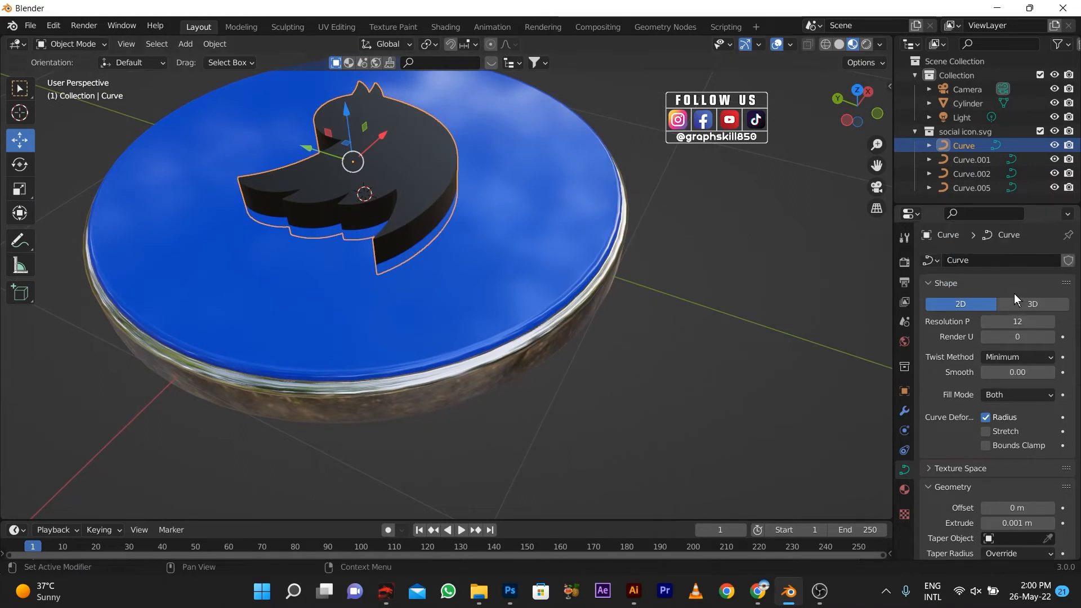
{"action": "left_click", "coordinate": [904, 489]}
{"action": "left_click", "coordinate": [1068, 274]}
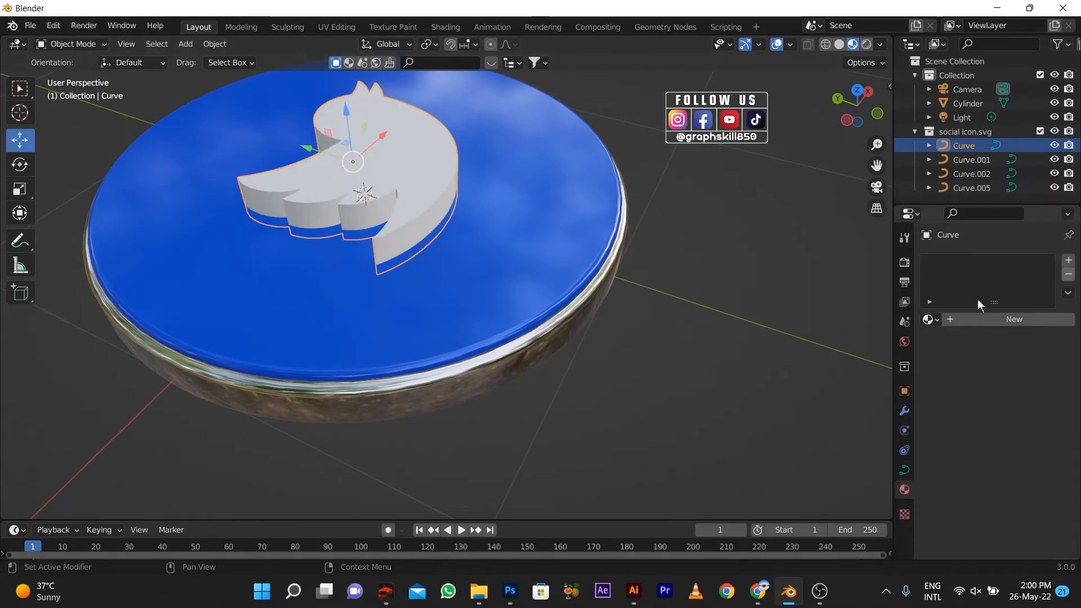
{"action": "left_click", "coordinate": [934, 320]}
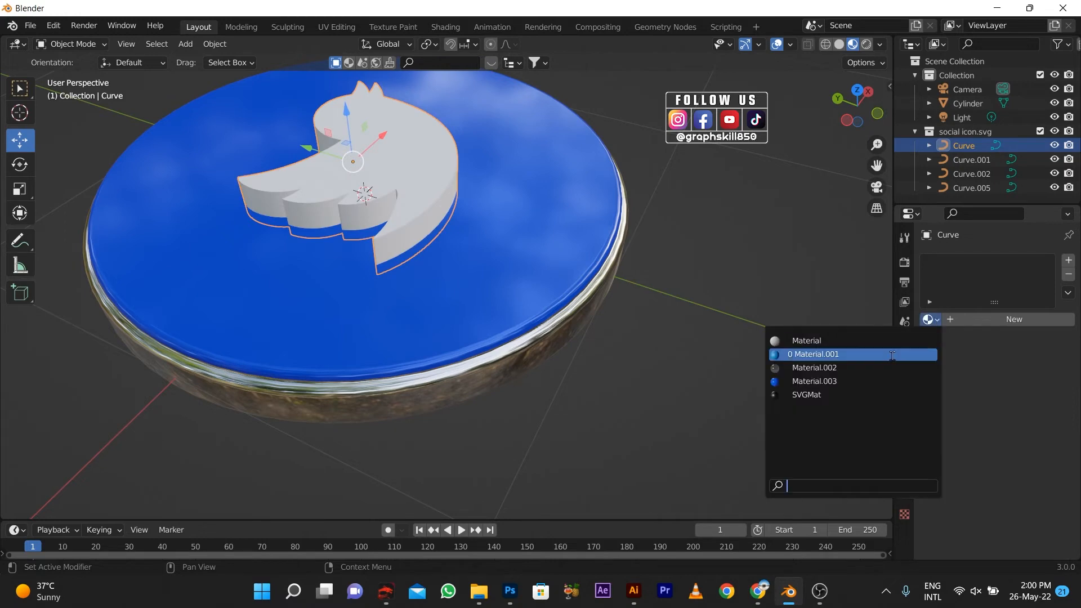
{"action": "left_click", "coordinate": [826, 367]}
{"action": "scroll", "coordinate": [712, 414], "scroll_direction": "down", "scroll_amount": 4}
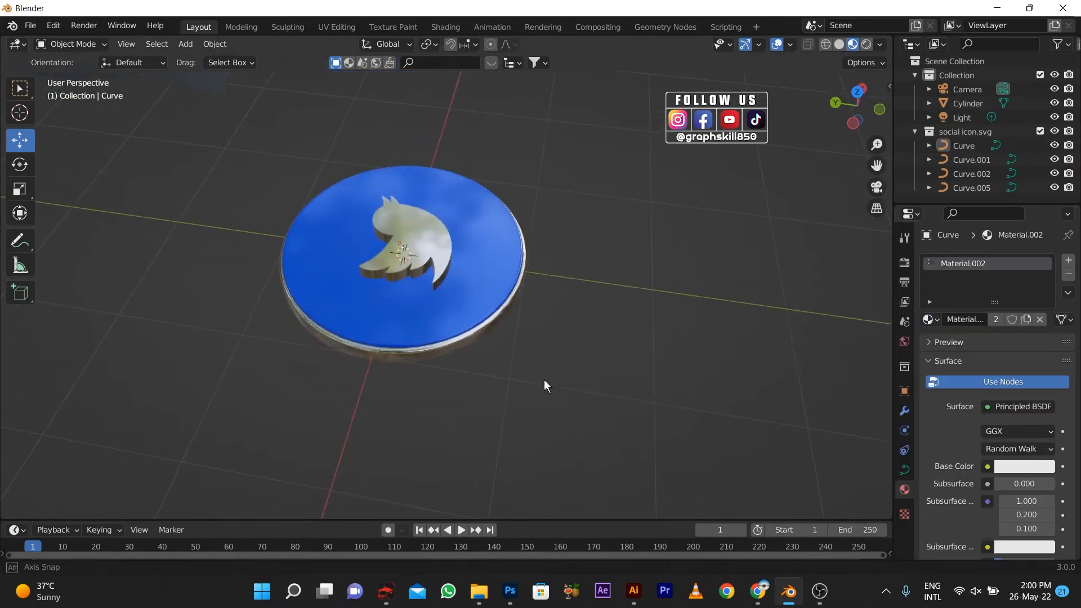
- Scale the bird curve up uniformly by about 1.296 on the disc
{"action": "scroll", "coordinate": [393, 234], "scroll_direction": "up", "scroll_amount": 4}
{"action": "key", "text": "s"}
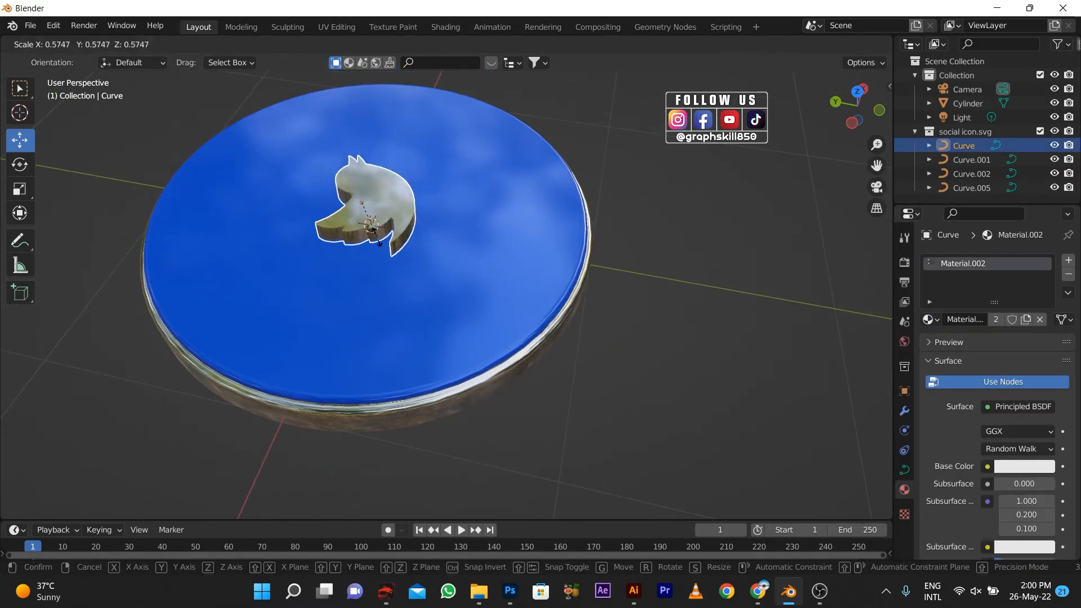
{"action": "left_click", "coordinate": [423, 265]}
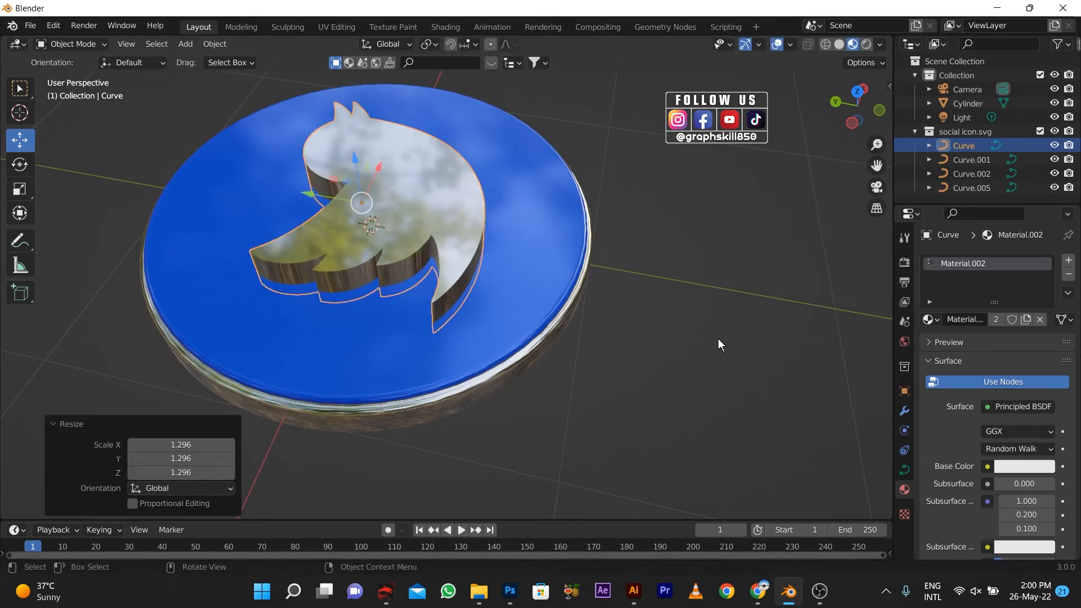
- Set the bird curve's round bevel depth to 0.0001 m
{"action": "scroll", "coordinate": [992, 444], "scroll_direction": "down", "scroll_amount": 6}
{"action": "left_click", "coordinate": [904, 470]}
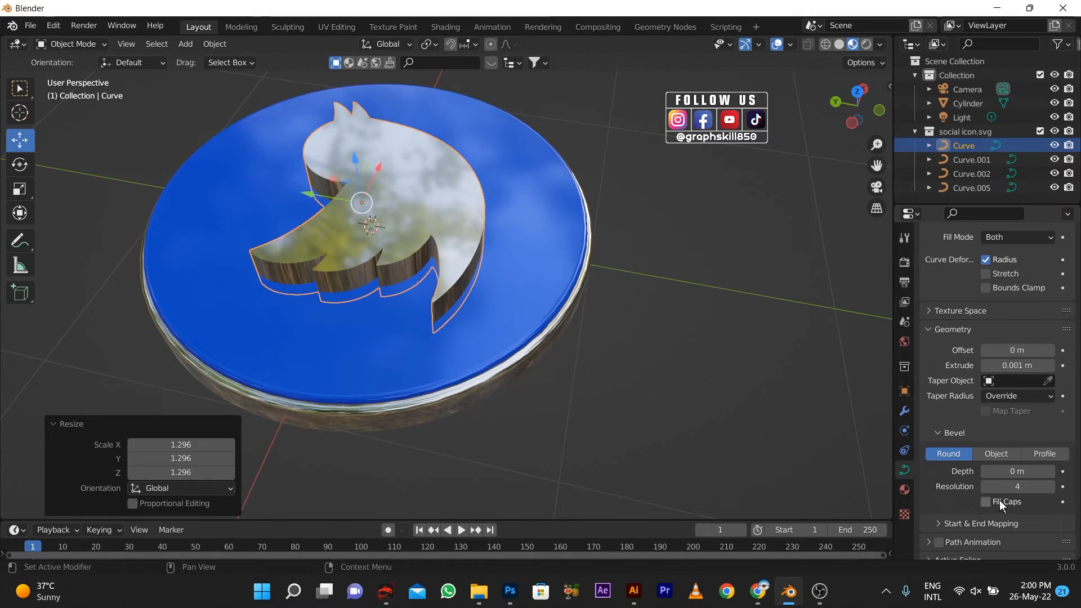
{"action": "left_click", "coordinate": [1050, 472]}
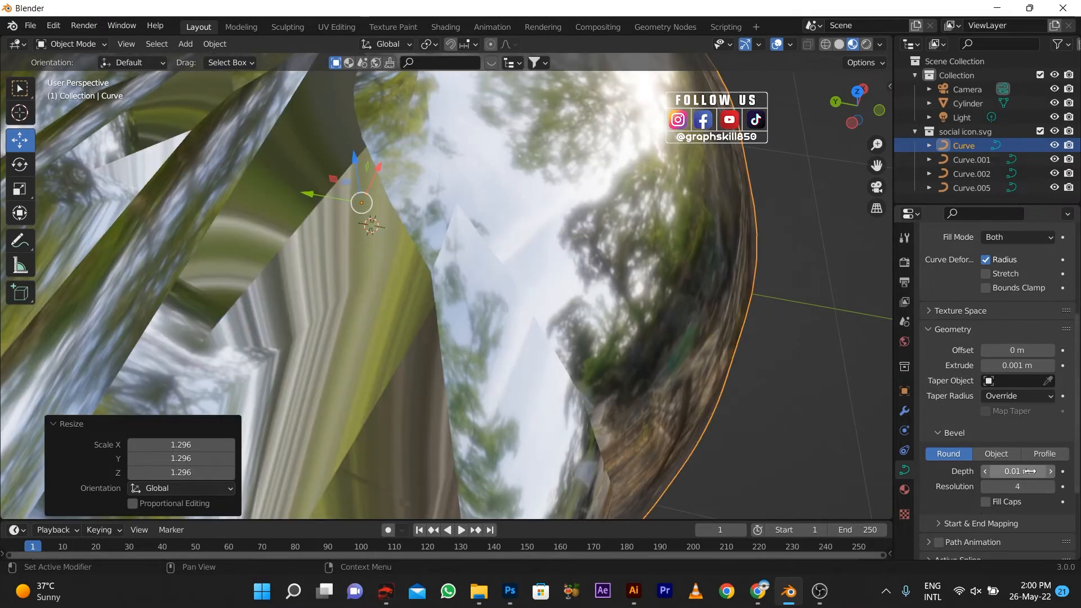
{"action": "left_click", "coordinate": [1022, 471]}
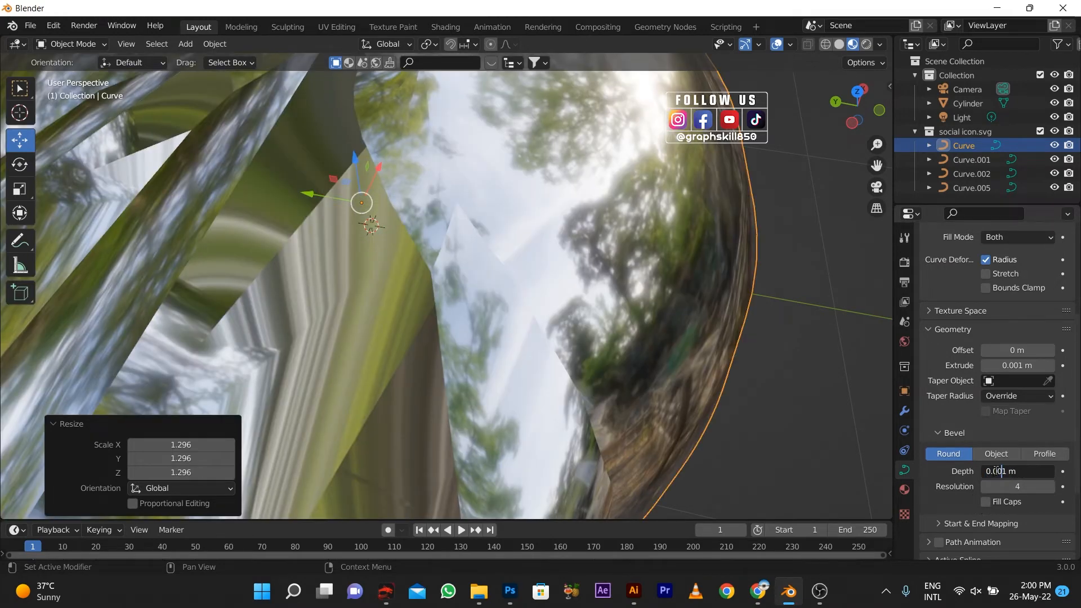
{"action": "key", "text": "Return"}
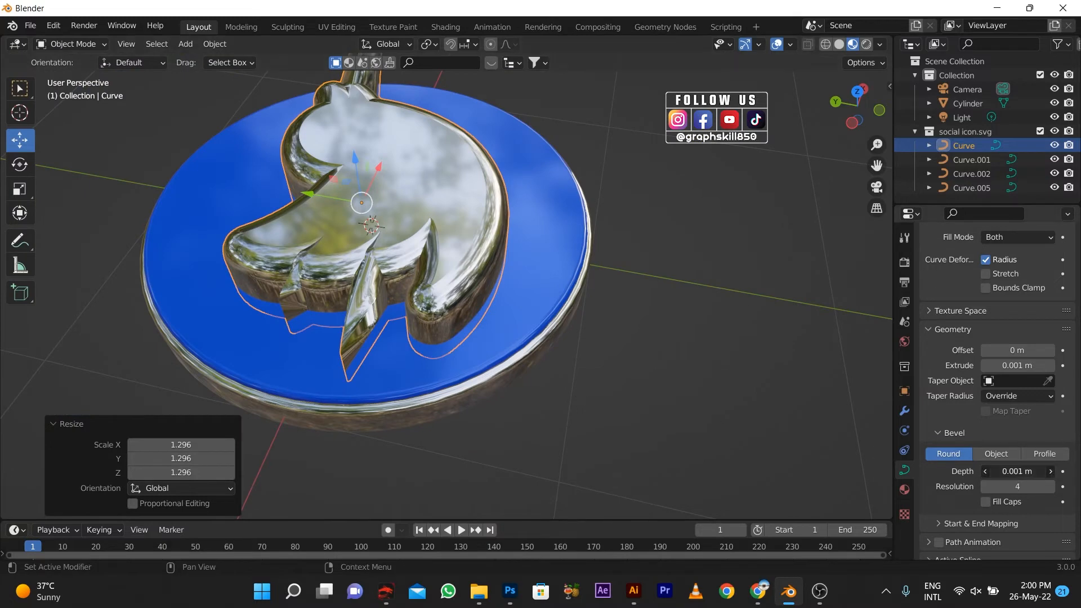
{"action": "left_click", "coordinate": [1001, 471]}
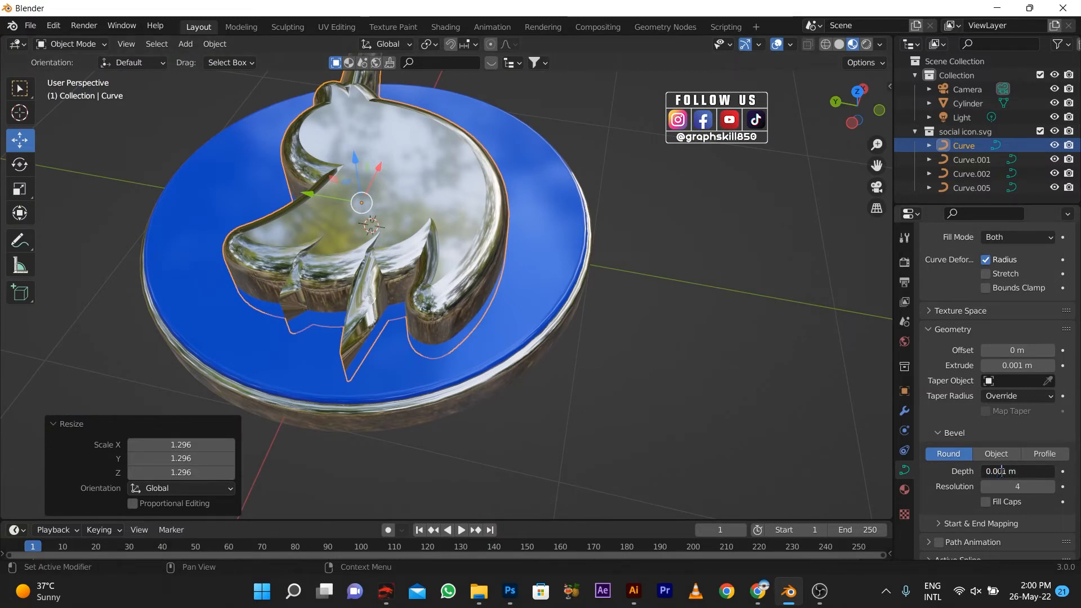
{"action": "key", "text": "Return"}
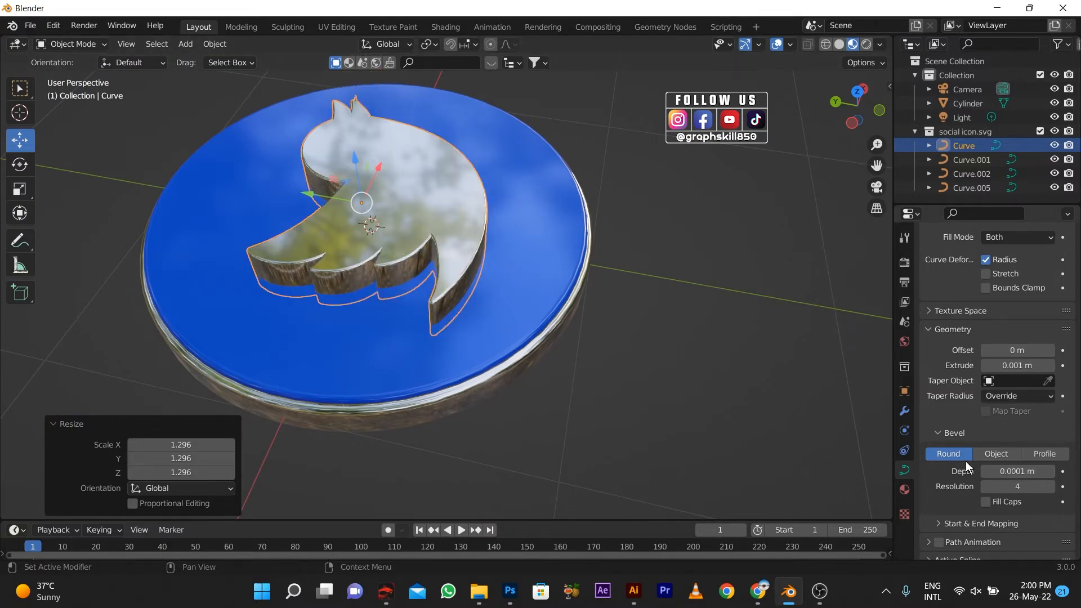
- Lower the bird curve about 0.077 m along Z into the disc
{"action": "scroll", "coordinate": [539, 349], "scroll_direction": "down", "scroll_amount": 4}
{"action": "middle_click_drag", "start_coordinate": [540, 350], "coordinate": [419, 163]}
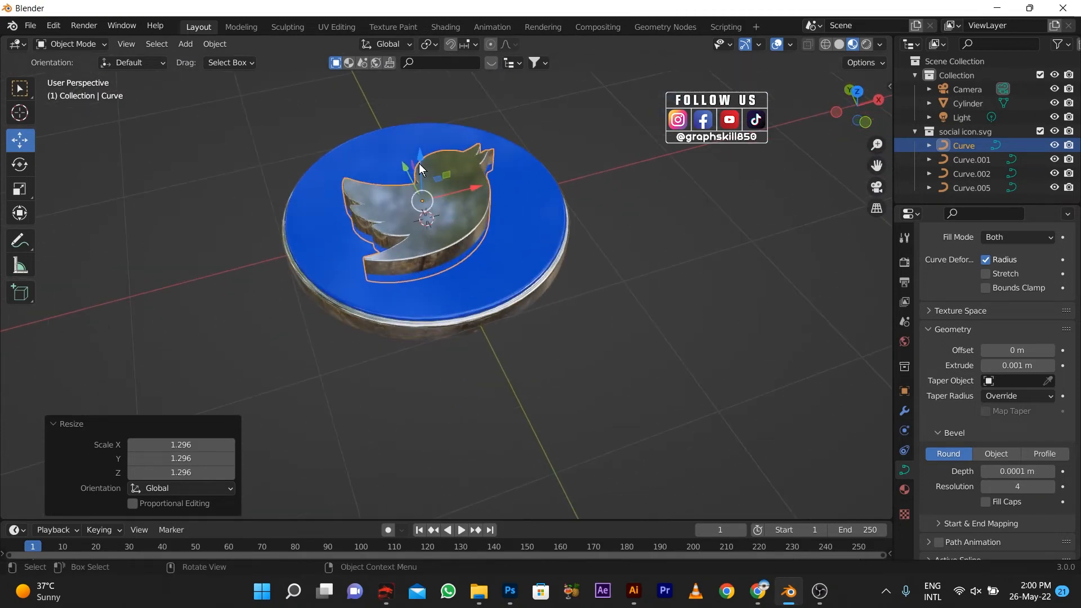
{"action": "key", "text": "g"}
{"action": "key", "text": "z"}
{"action": "mouse_move", "coordinate": [421, 175]}
{"action": "left_mouse_down"}
{"action": "mouse_move", "coordinate": [421, 159]}
{"action": "mouse_move", "coordinate": [423, 174]}
{"action": "left_mouse_up"}
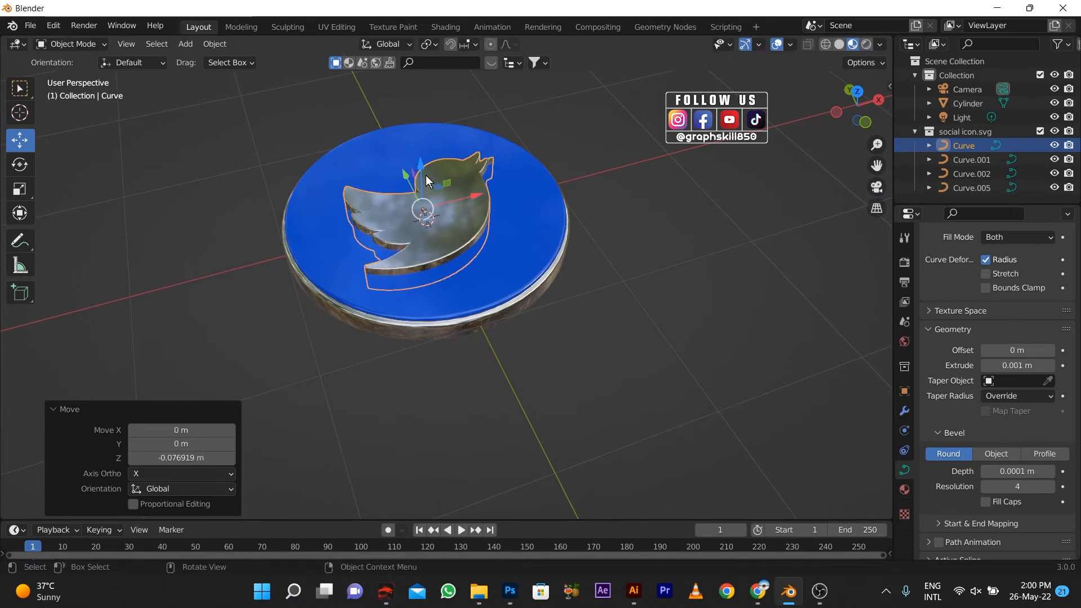
{"action": "left_click", "coordinate": [453, 295]}
{"action": "middle_click_drag", "start_coordinate": [488, 415], "coordinate": [448, 360]}
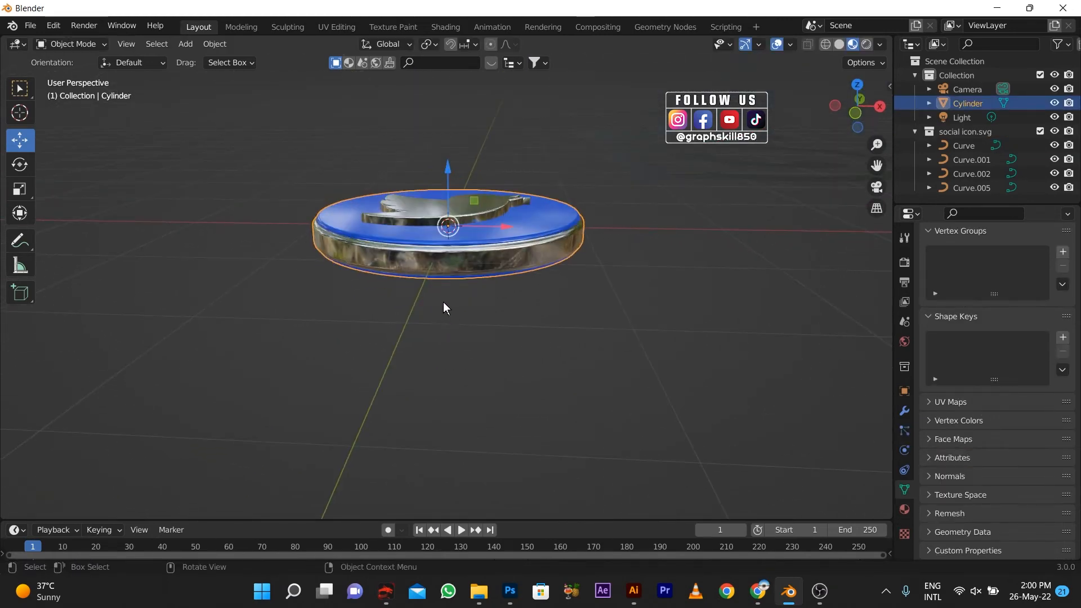
{"action": "key", "text": "s"}
{"action": "key", "text": "z"}
{"action": "left_click", "coordinate": [440, 332]}
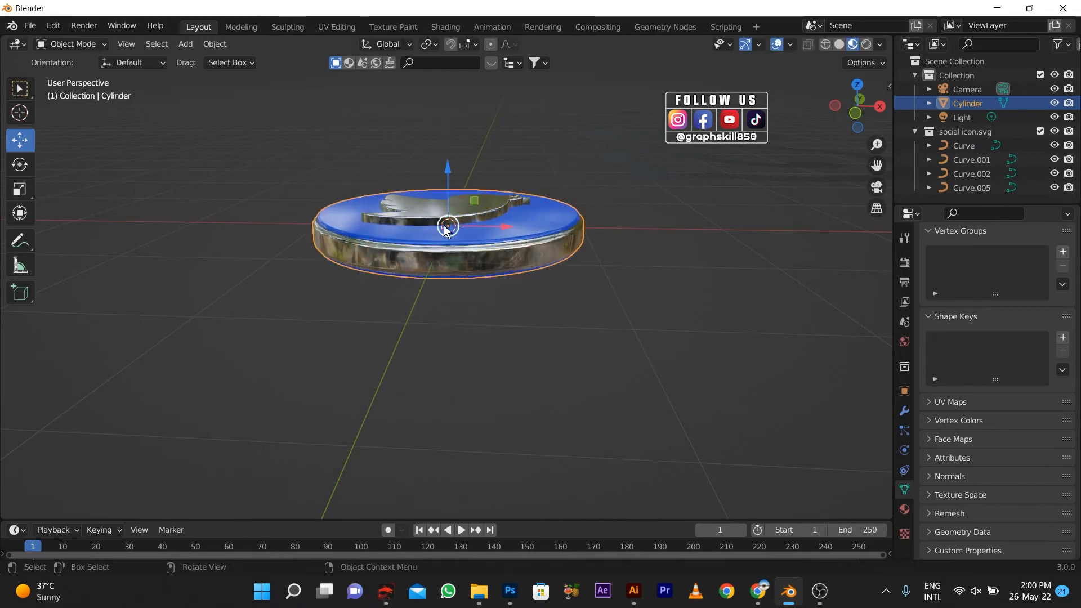
- Select the bird curve and scale it by about 1.951 along Z only
{"action": "left_click", "coordinate": [447, 221]}
{"action": "key", "text": "s"}
{"action": "key", "text": "z"}
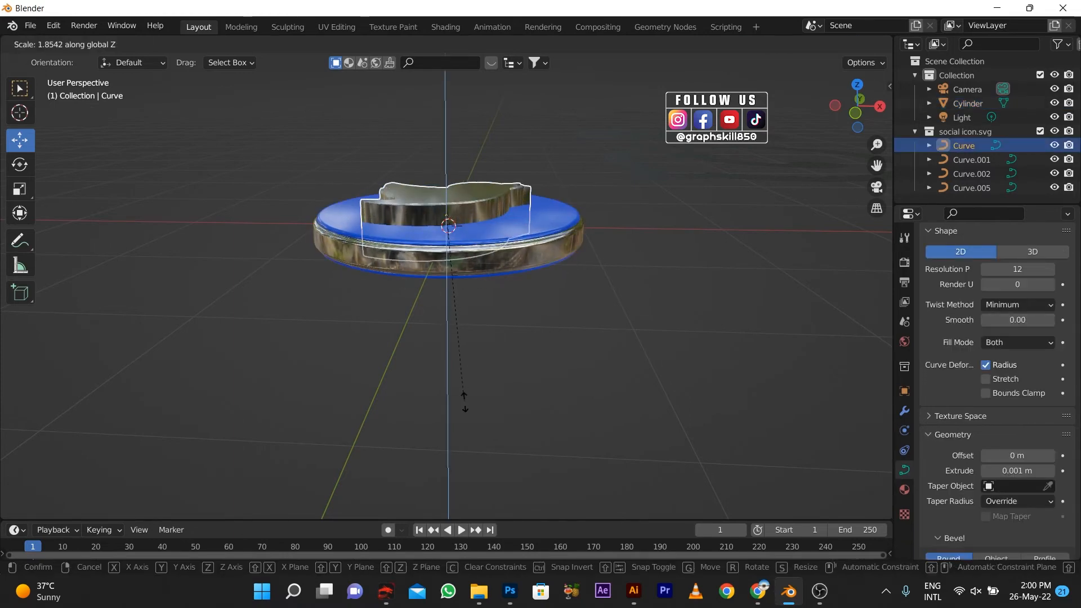
{"action": "left_click", "coordinate": [466, 400]}
- In front view, lower the bird about 0.077 m along Z and scale it to about 0.759 along Z
{"action": "key", "text": "KP_1"}
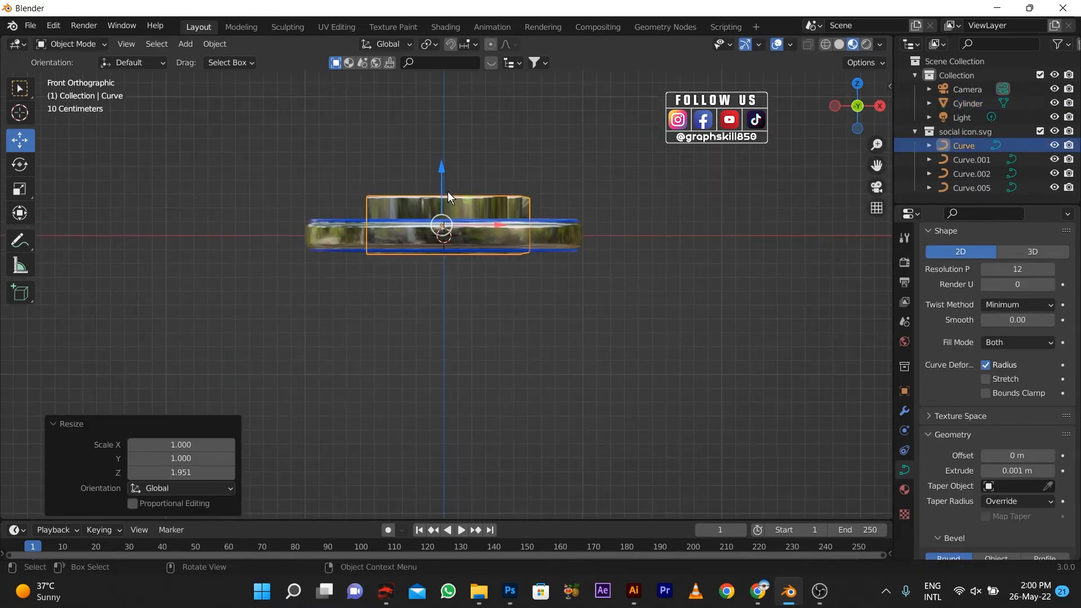
{"action": "left_click_drag", "start_coordinate": [440, 177], "coordinate": [448, 189]}
{"action": "key", "text": "s"}
{"action": "key", "text": "z"}
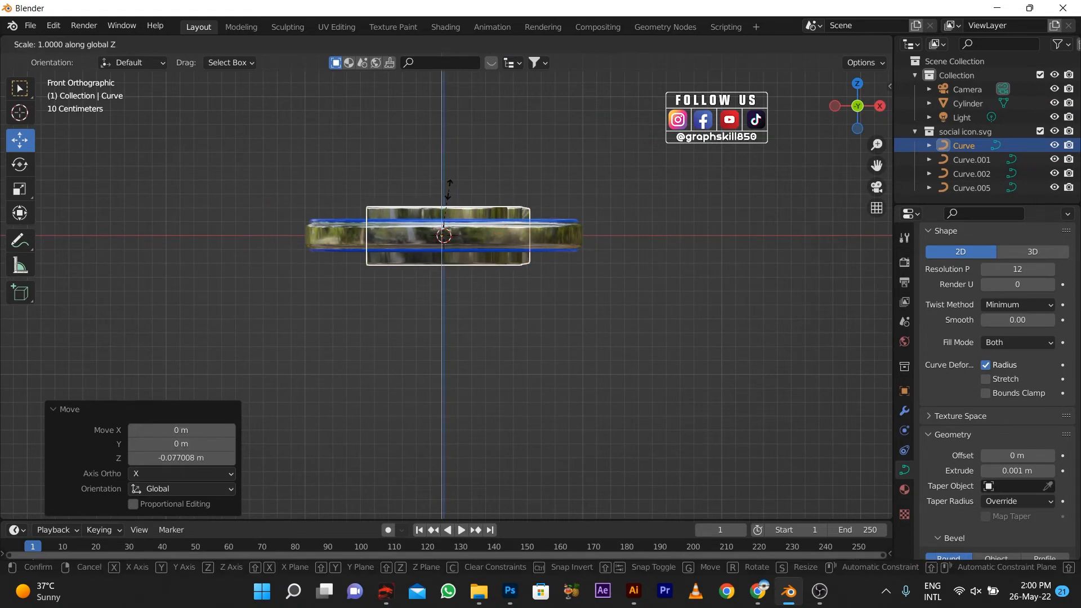
{"action": "left_click", "coordinate": [441, 185]}
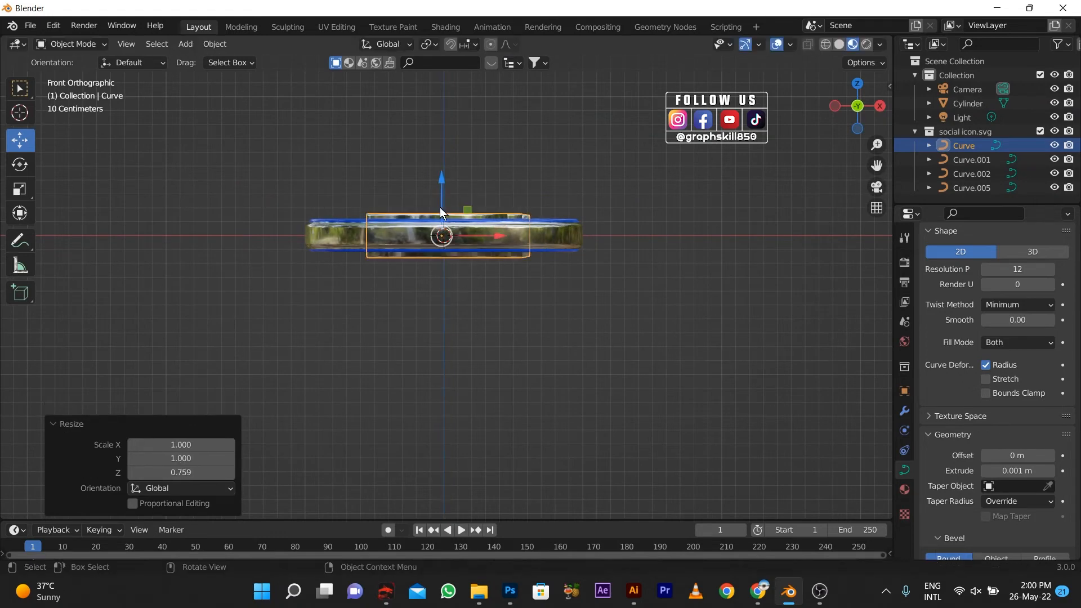
- Select the disc and the bird together and move them about -5.21 m along X
{"action": "middle_click_drag", "start_coordinate": [442, 185], "coordinate": [674, 443]}
{"action": "left_click", "coordinate": [320, 396]}
{"action": "left_click_drag", "start_coordinate": [678, 442], "coordinate": [503, 302]}
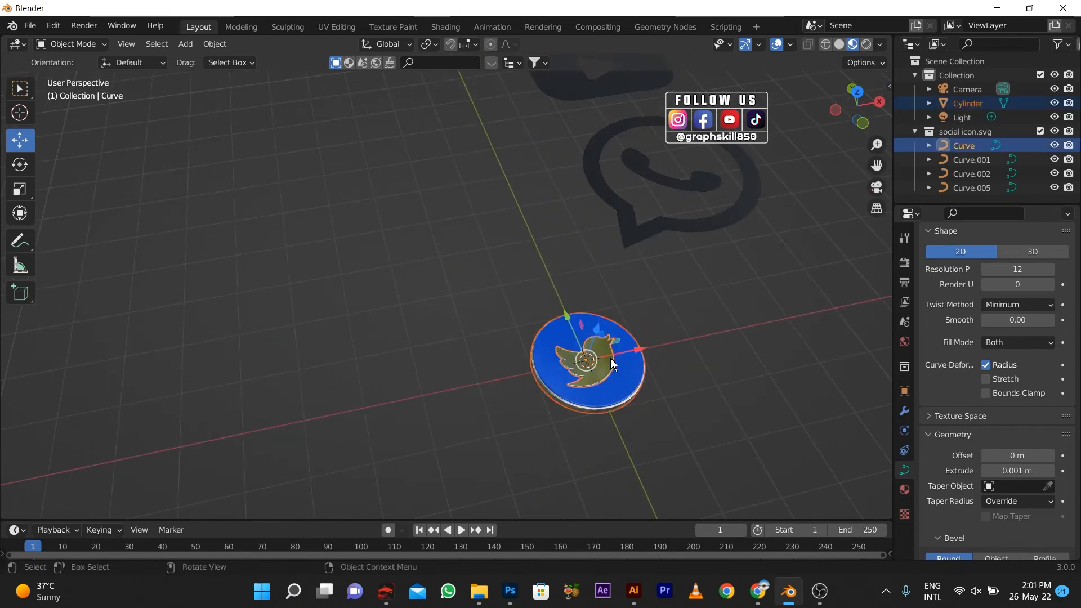
{"action": "key", "text": "g"}
{"action": "left_click", "coordinate": [307, 380]}
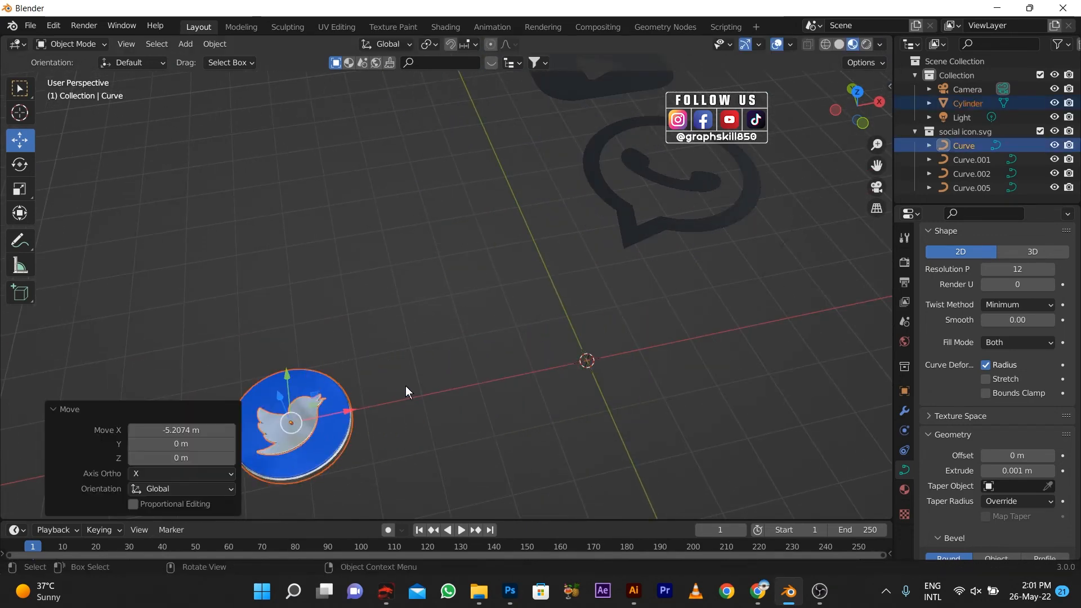
{"action": "middle_click_drag", "start_coordinate": [406, 388], "coordinate": [468, 243]}
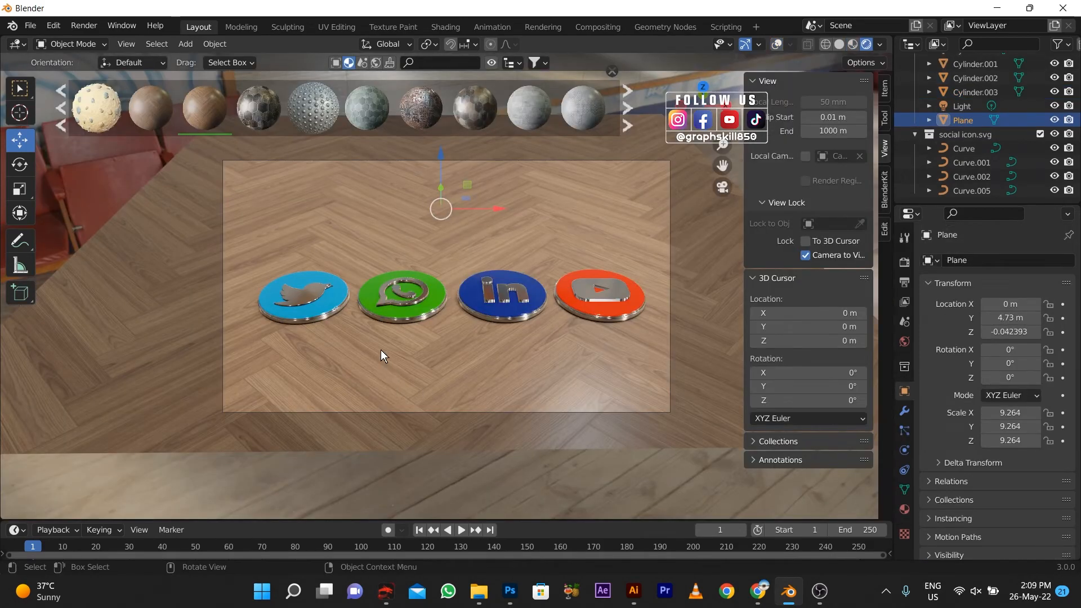
- Orbit the locked camera to a higher, angled view of the four icons and close the material asset bar
{"action": "middle_click_drag", "start_coordinate": [378, 348], "coordinate": [333, 349]}
{"action": "left_click", "coordinate": [612, 72]}
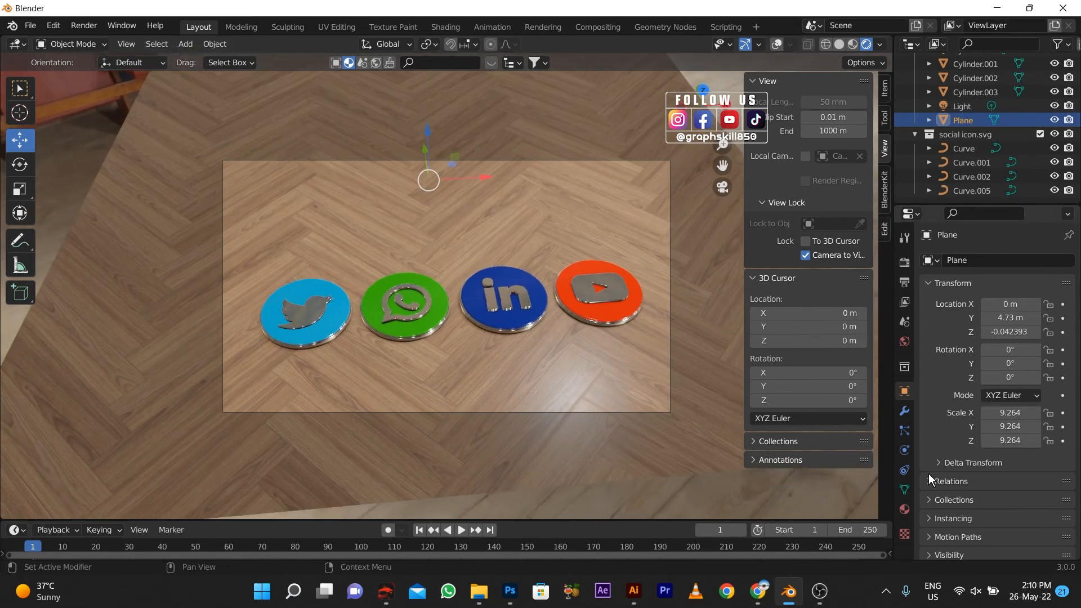
{"action": "left_click", "coordinate": [901, 413]}
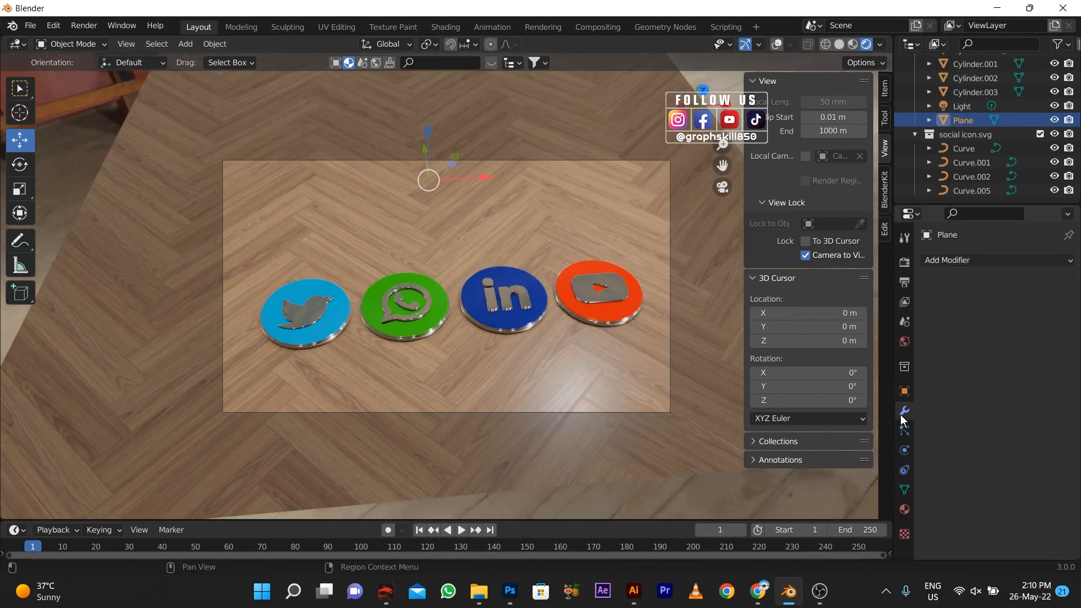
{"action": "left_click", "coordinate": [904, 343]}
{"action": "left_click", "coordinate": [901, 323]}
{"action": "left_click", "coordinate": [901, 280]}
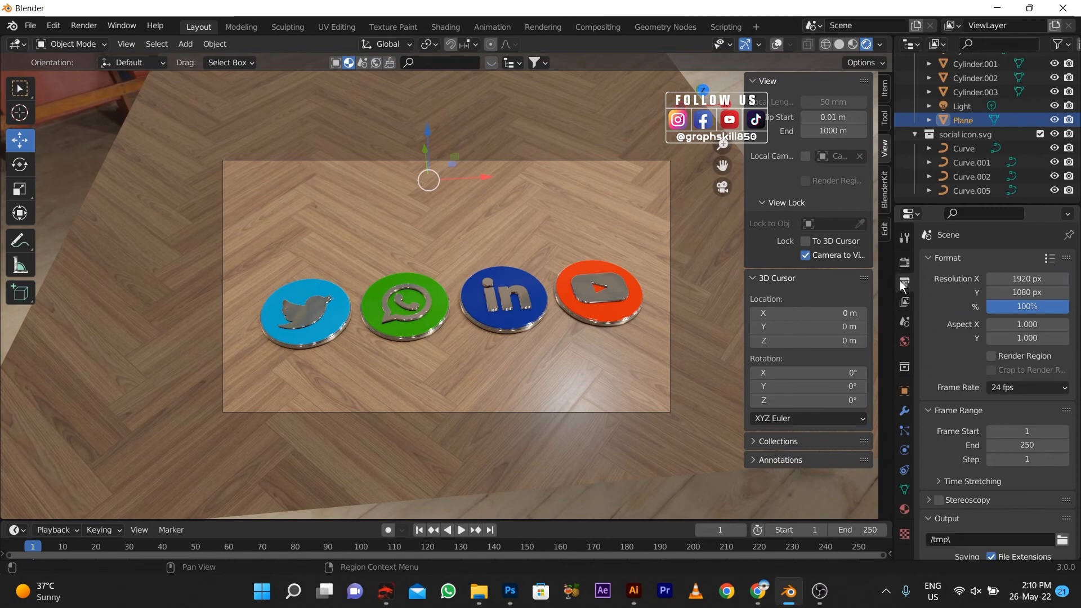
{"action": "left_click", "coordinate": [904, 306]}
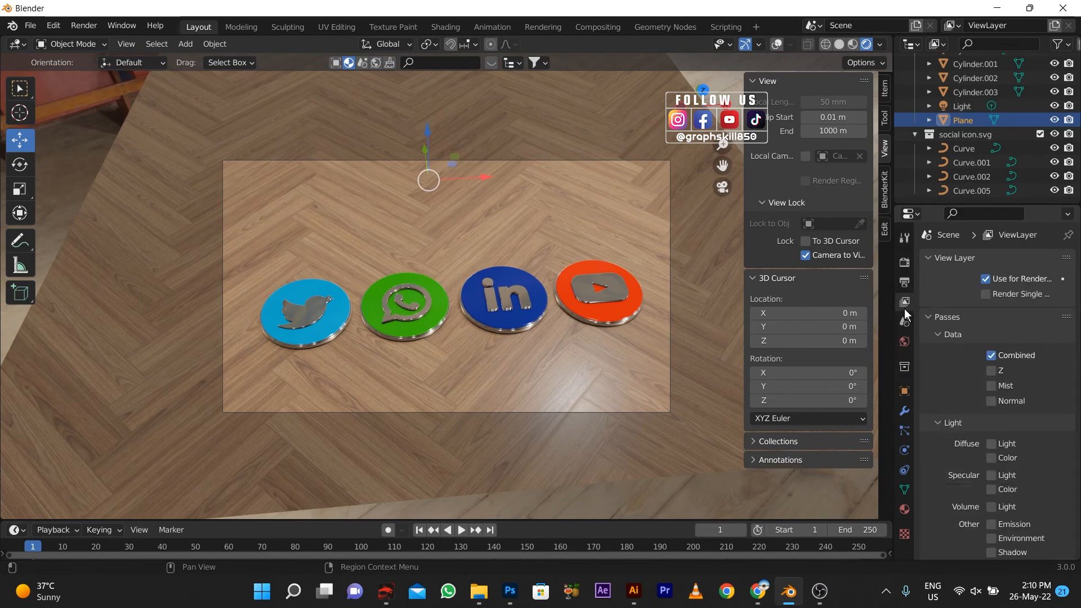
- Set the scene's colour management look to Very High Contrast in the render settings
{"action": "left_click", "coordinate": [904, 281]}
{"action": "left_click", "coordinate": [904, 261]}
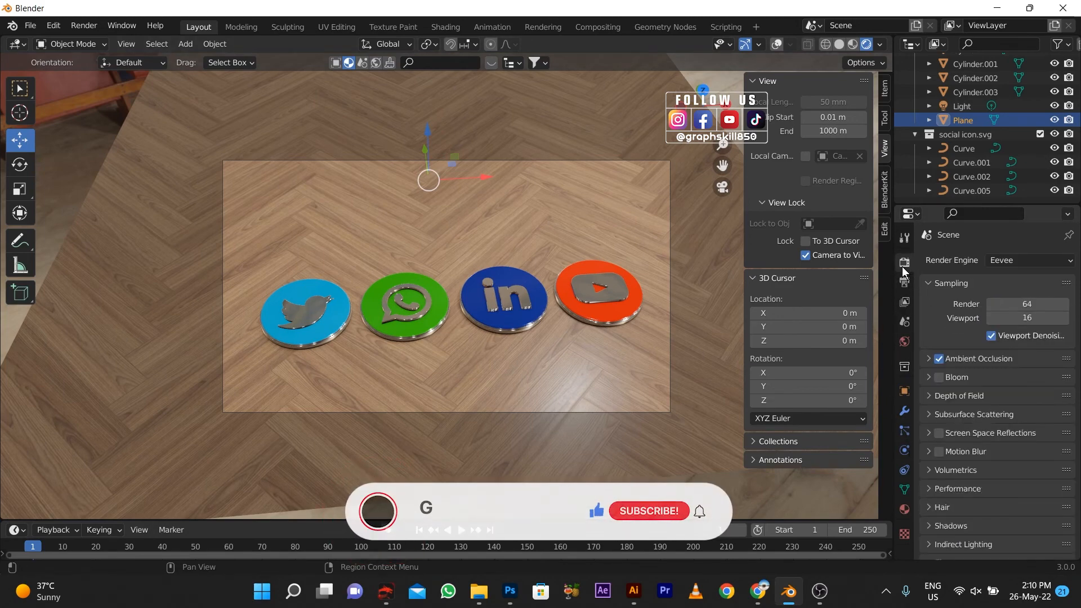
{"action": "scroll", "coordinate": [934, 519], "scroll_direction": "down", "scroll_amount": 4}
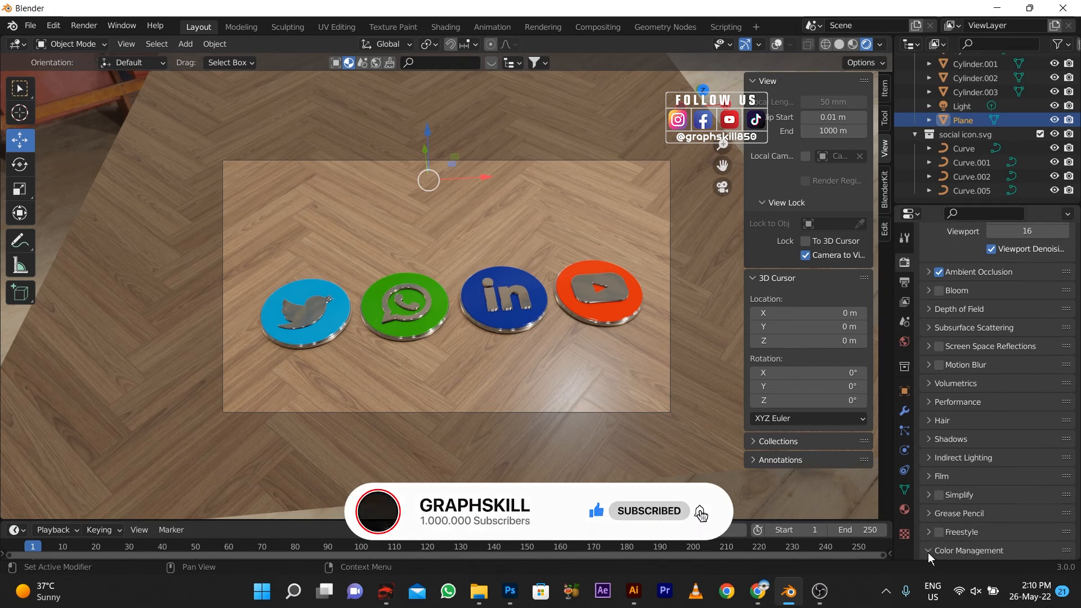
{"action": "left_click", "coordinate": [928, 552]}
{"action": "scroll", "coordinate": [957, 534], "scroll_direction": "down", "scroll_amount": 4}
{"action": "left_click", "coordinate": [1042, 516]}
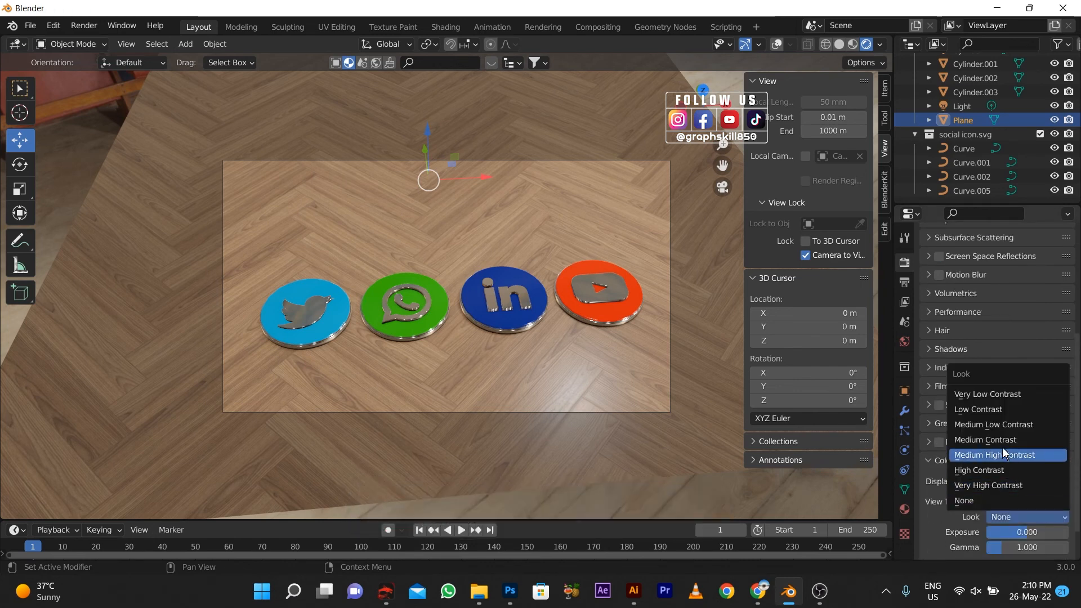
{"action": "left_click", "coordinate": [1002, 485]}
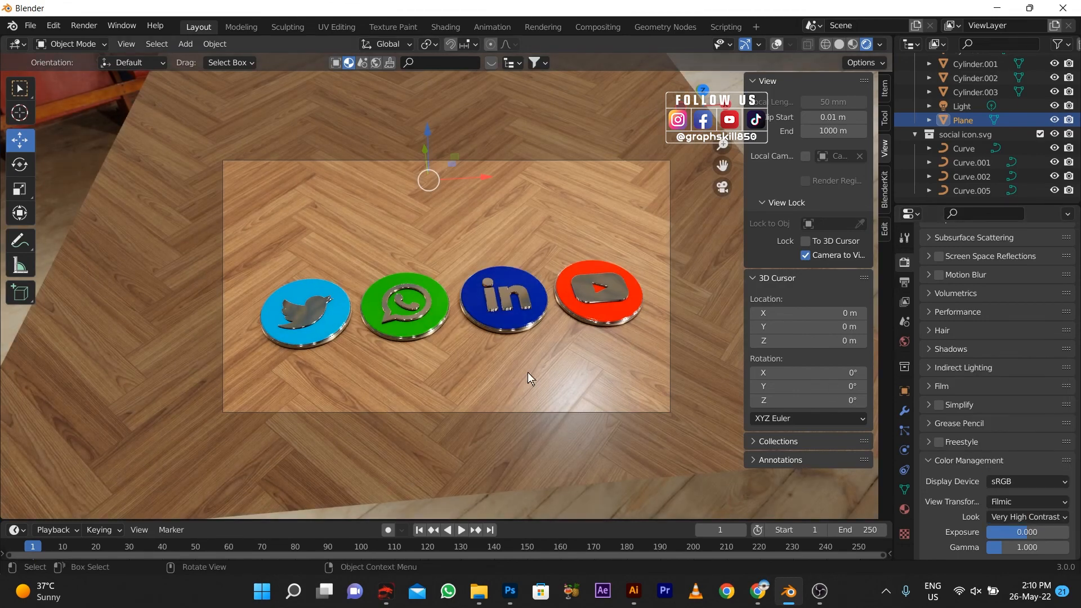
- Reframe the locked camera to a lower, more frontal angle with all four icons inside the frame
{"action": "middle_click_drag", "start_coordinate": [528, 373], "coordinate": [445, 347]}
{"action": "scroll", "coordinate": [387, 344], "scroll_direction": "up", "scroll_amount": 2}
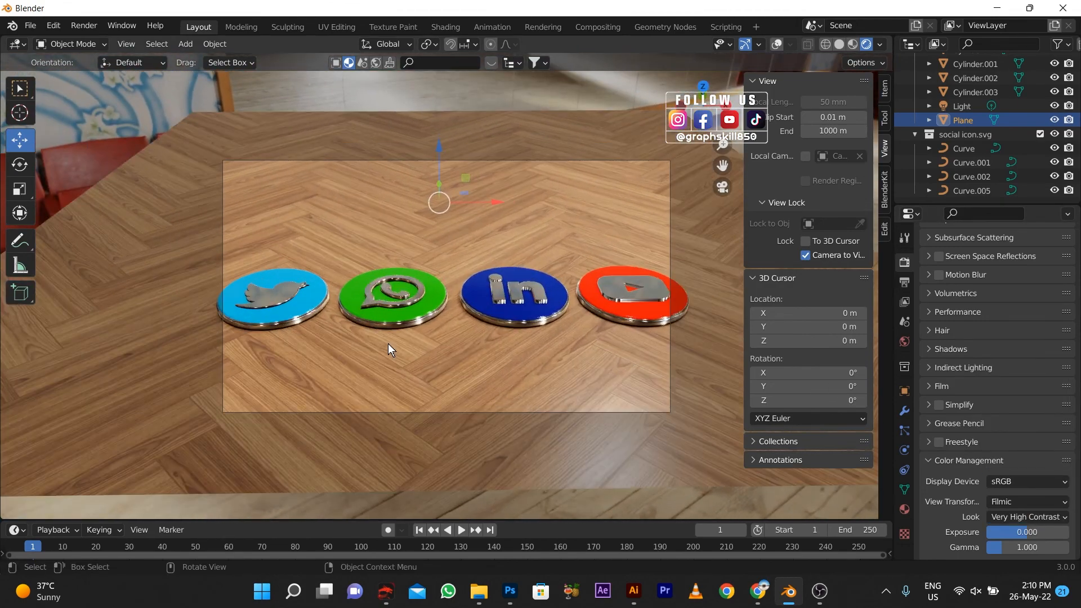
{"action": "scroll", "coordinate": [409, 346], "scroll_direction": "down", "scroll_amount": 2}
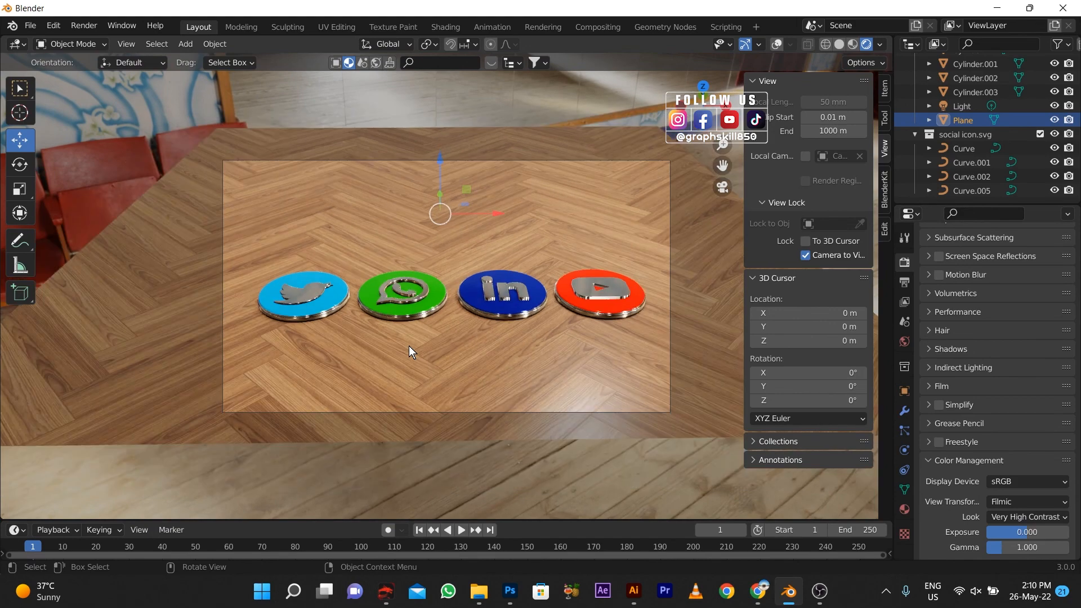
{"action": "middle_click_drag", "start_coordinate": [409, 346], "coordinate": [409, 345], "text": "shift"}
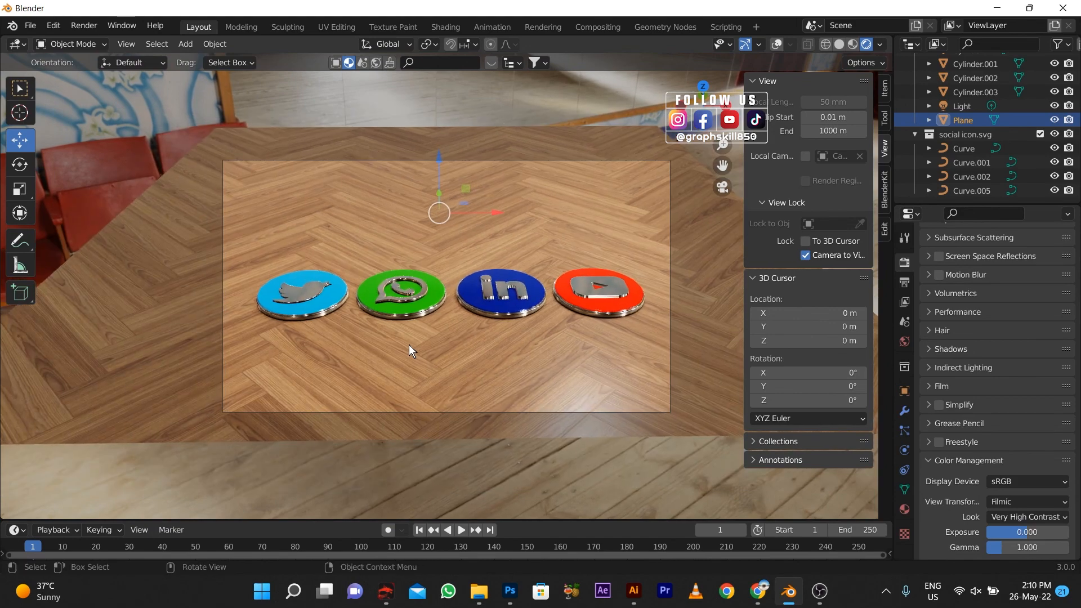